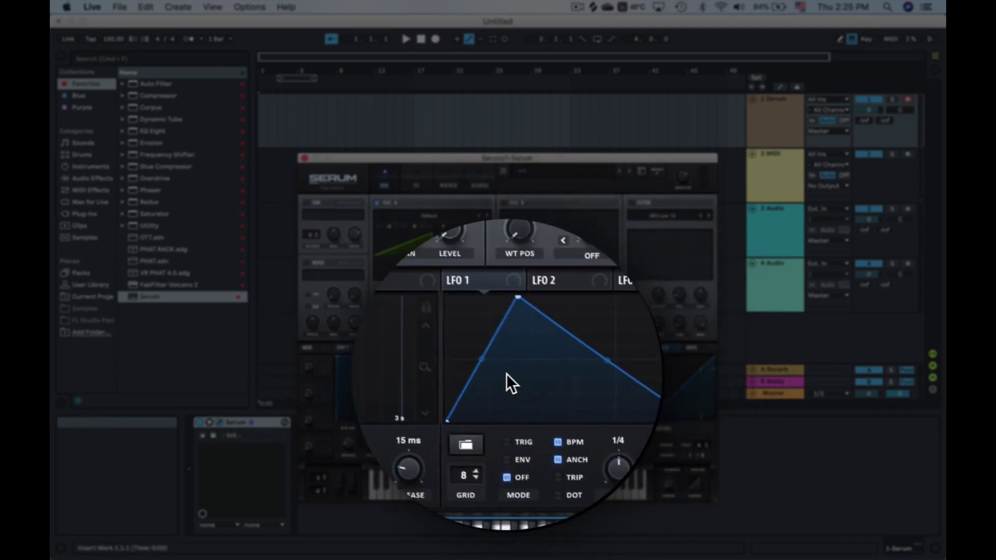
# Bend LFO 1's rising segment upward and assign LFO 1 to Osc A's level
pyautogui.moveTo(492, 351); pyautogui.dragTo(478, 323)
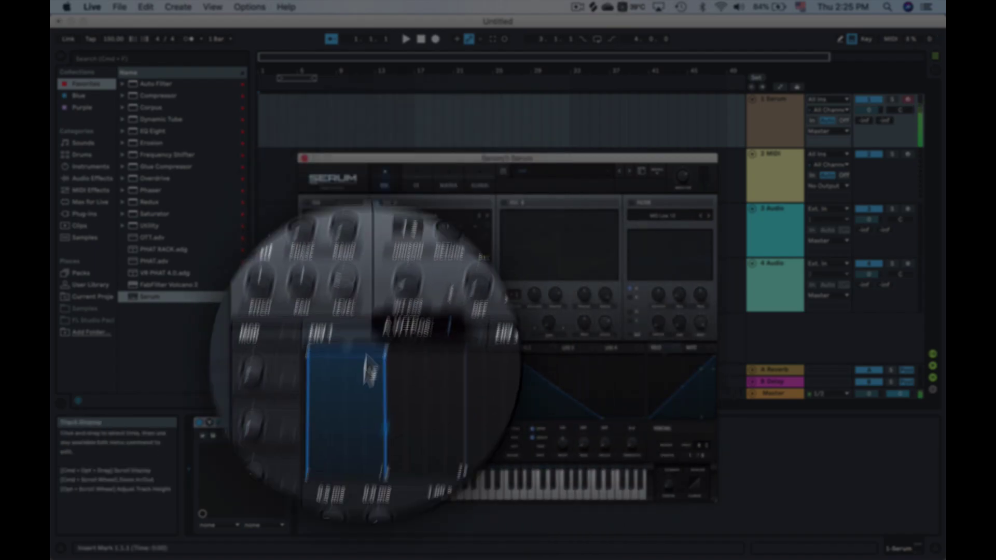
# Load the Analog wavetable Basic Shapes into Osc A and raise its wavetable position to the triangle shape
pyautogui.click(458, 180)
pyautogui.moveTo(470, 198)
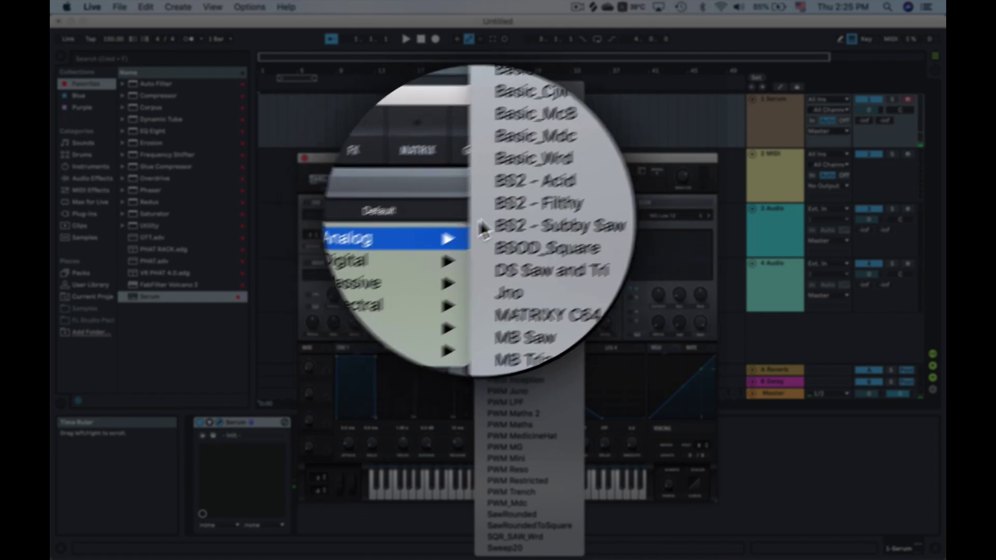
pyautogui.click(529, 196)
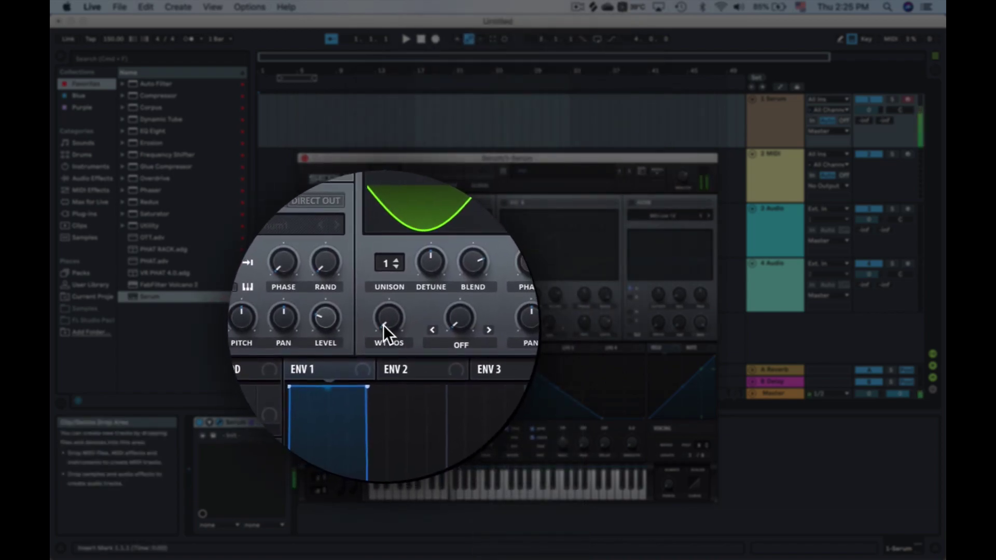
pyautogui.moveTo(382, 297); pyautogui.dragTo(374, 258)
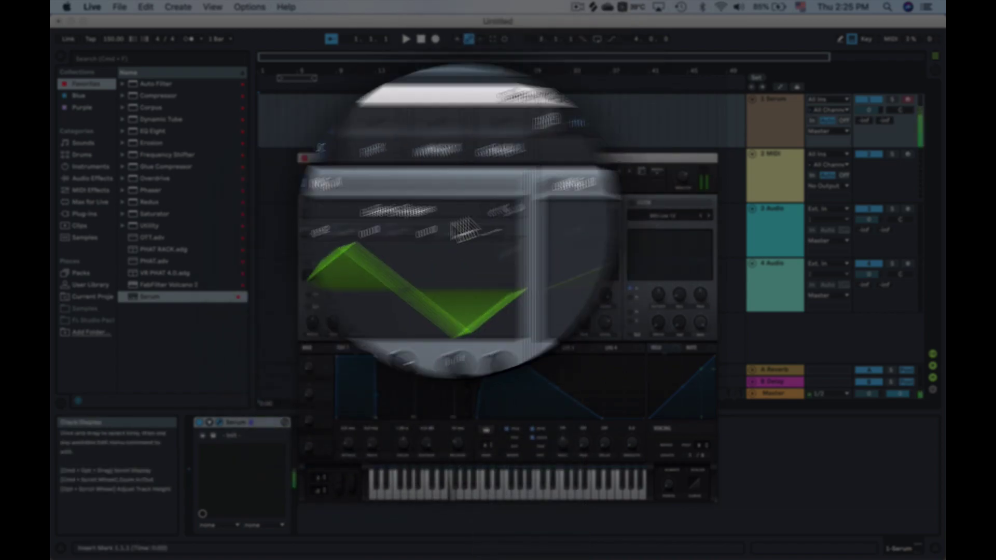
# Load Basic Shapes into Osc B at its saw shape, tuned to +1 octave and +7 semitones
pyautogui.click(521, 214)
pyautogui.moveTo(528, 228)
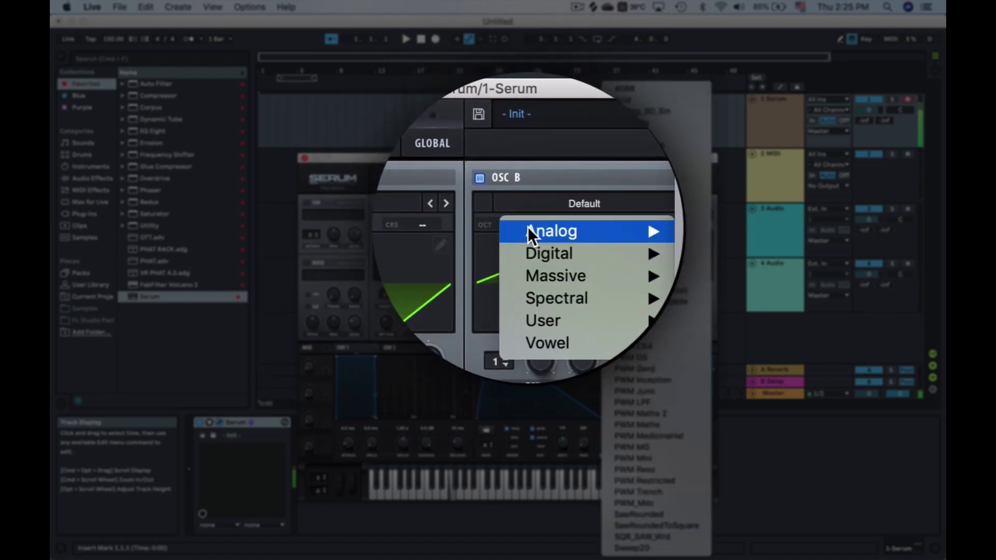
pyautogui.click(659, 184)
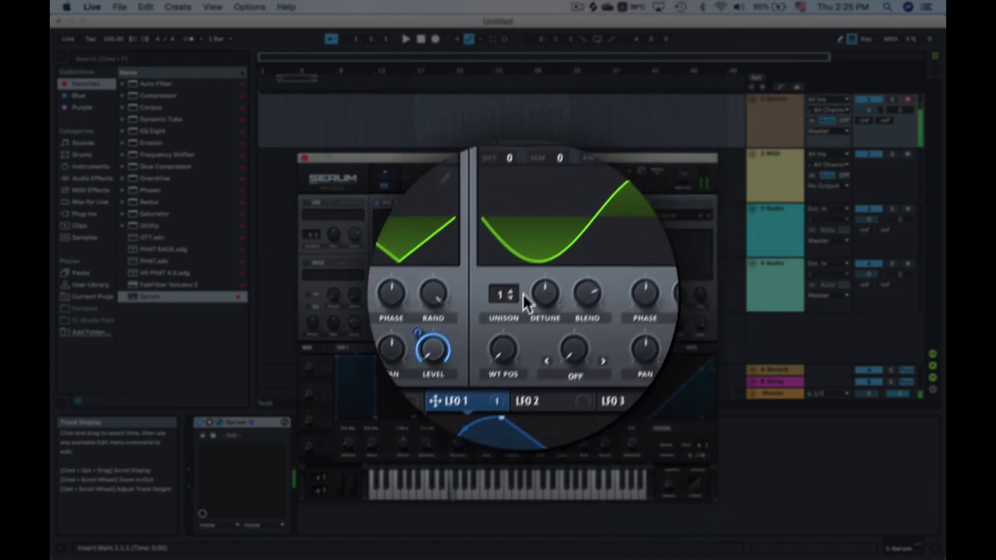
pyautogui.moveTo(519, 231); pyautogui.dragTo(544, 192)
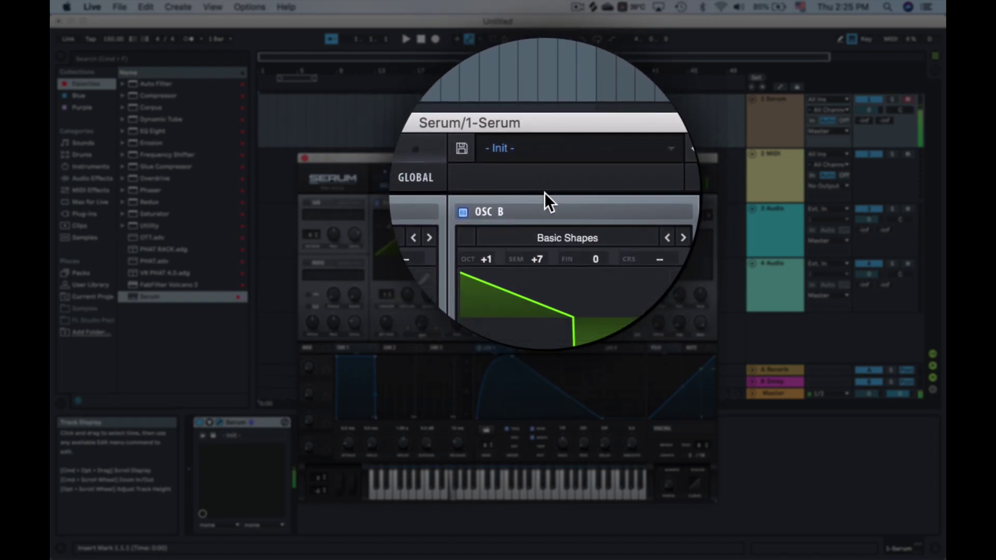
# Turn Osc B's level down to zero and set its warp mode to Sync
pyautogui.click(544, 335)
pyautogui.click(605, 316)
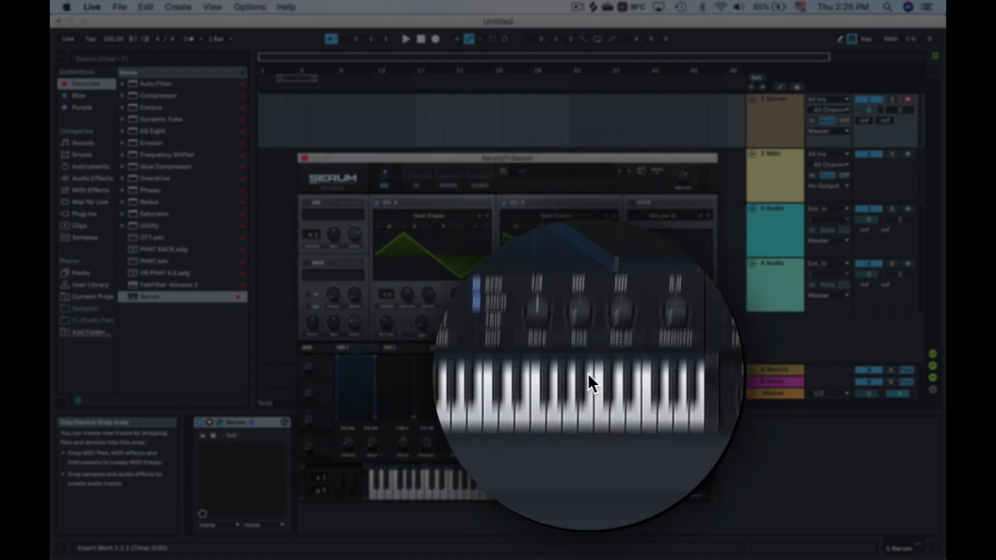
pyautogui.click(557, 338)
pyautogui.scroll(-3, 586, 374)
pyautogui.click(571, 314)
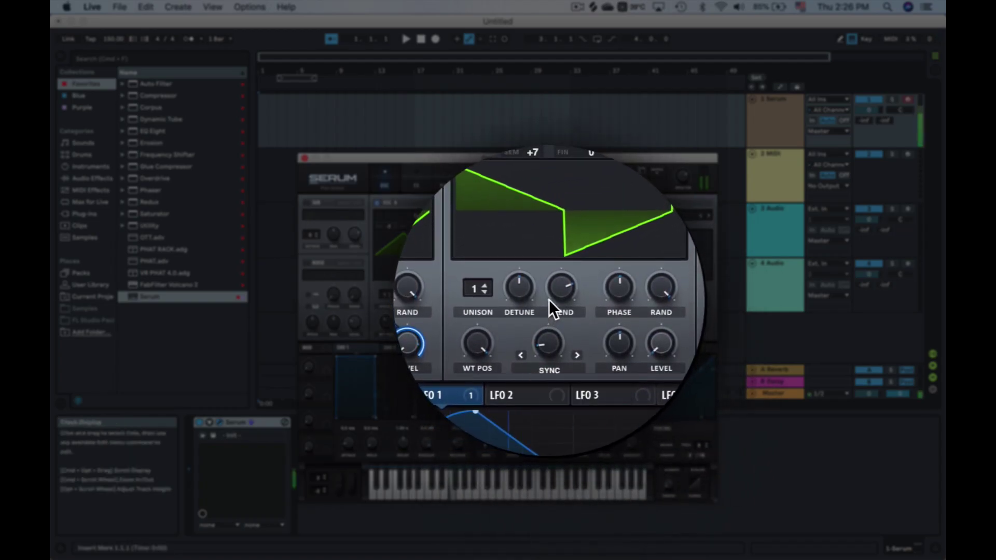
# Bend LFO 2's rising segment into a curve and assign LFO 2 to Osc B's Sync amount
pyautogui.click(532, 347)
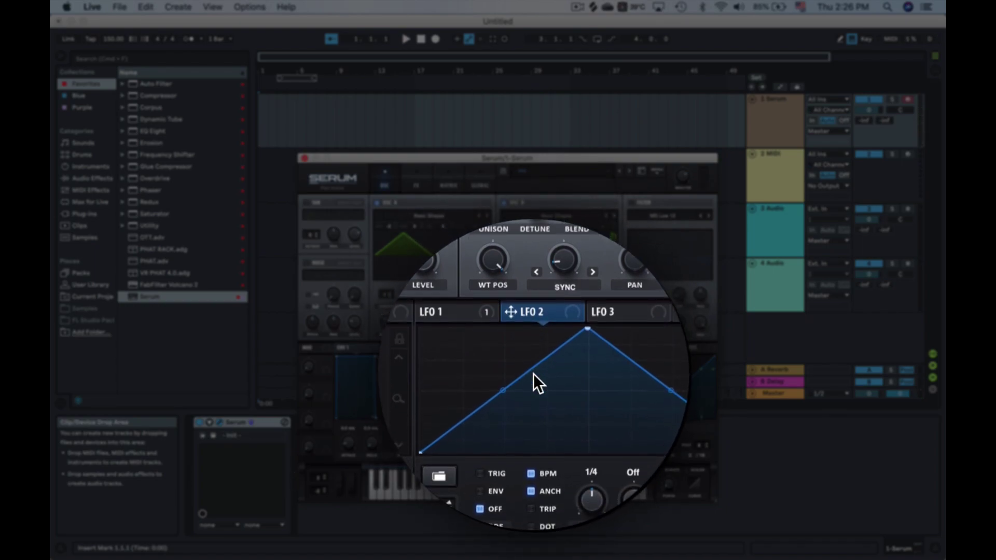
pyautogui.moveTo(536, 374); pyautogui.dragTo(545, 323)
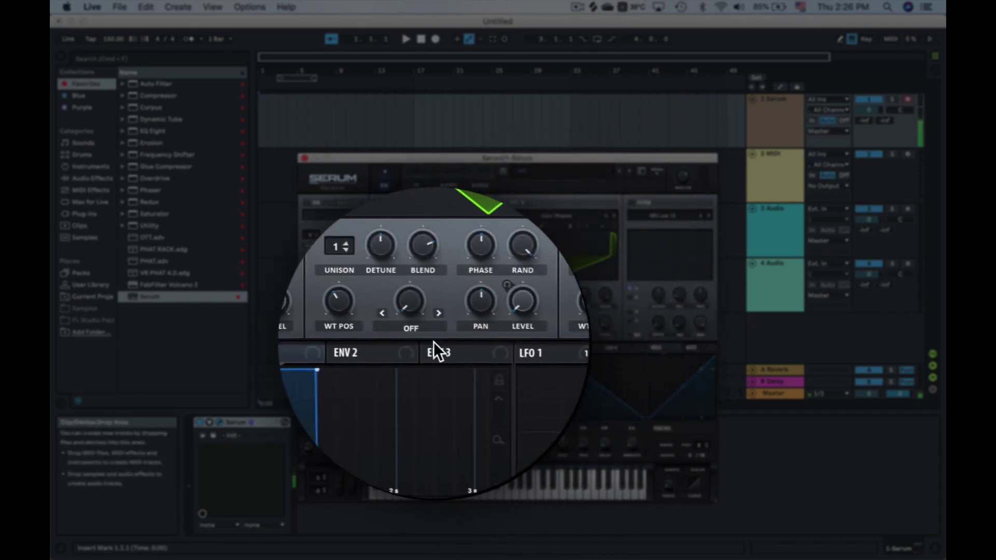
# Set Osc A's warp mode to FM (from B) and raise the FM amount
pyautogui.click(432, 337)
pyautogui.scroll(-5, 446, 377)
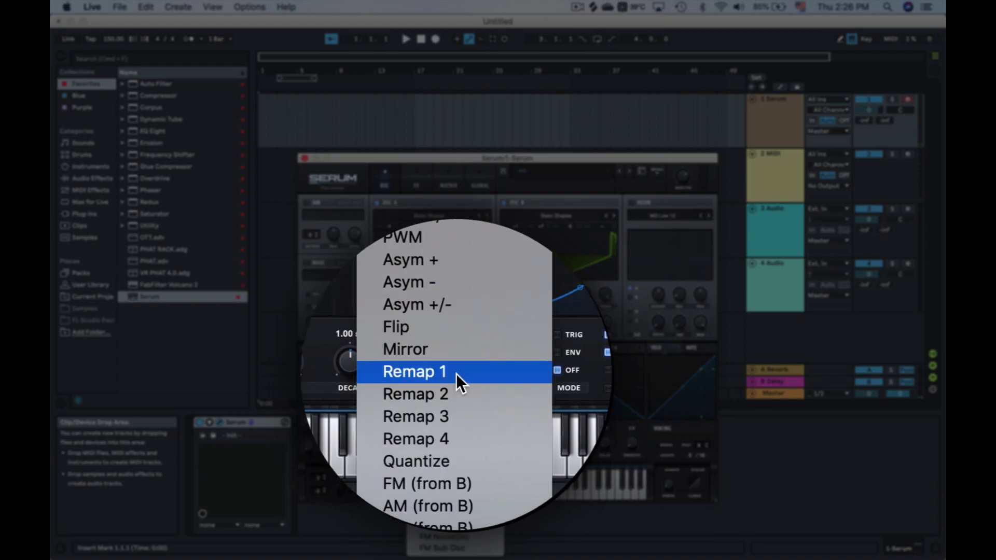
pyautogui.click(444, 417)
pyautogui.moveTo(426, 319); pyautogui.dragTo(425, 267)
# Set the unison of Osc A and Osc B to 4 voices and reduce the detune on both
pyautogui.moveTo(544, 311)
pyautogui.moveTo(543, 311); pyautogui.dragTo(508, 265)
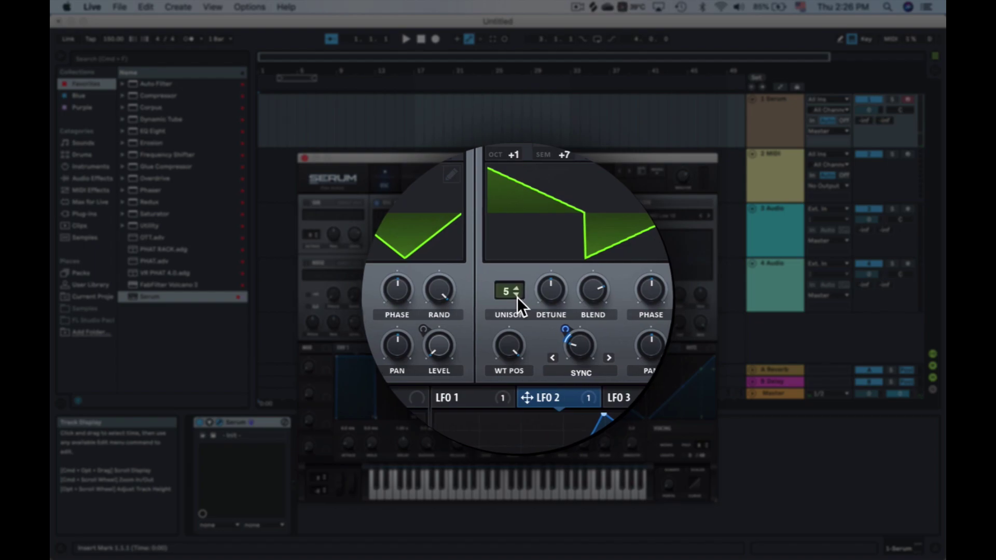
pyautogui.moveTo(388, 295); pyautogui.dragTo(387, 264)
pyautogui.moveTo(414, 296); pyautogui.dragTo(407, 320)
pyautogui.moveTo(533, 293); pyautogui.dragTo(522, 313)
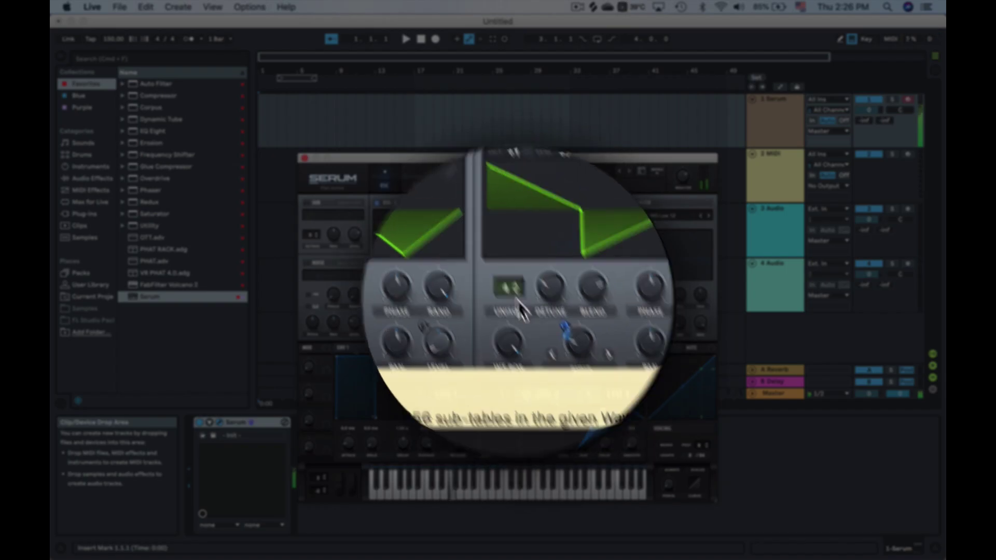
# Lower the sub oscillator's octave and assign LFO 2 to its level
pyautogui.moveTo(309, 226); pyautogui.dragTo(309, 245)
pyautogui.moveTo(535, 344); pyautogui.dragTo(354, 251)
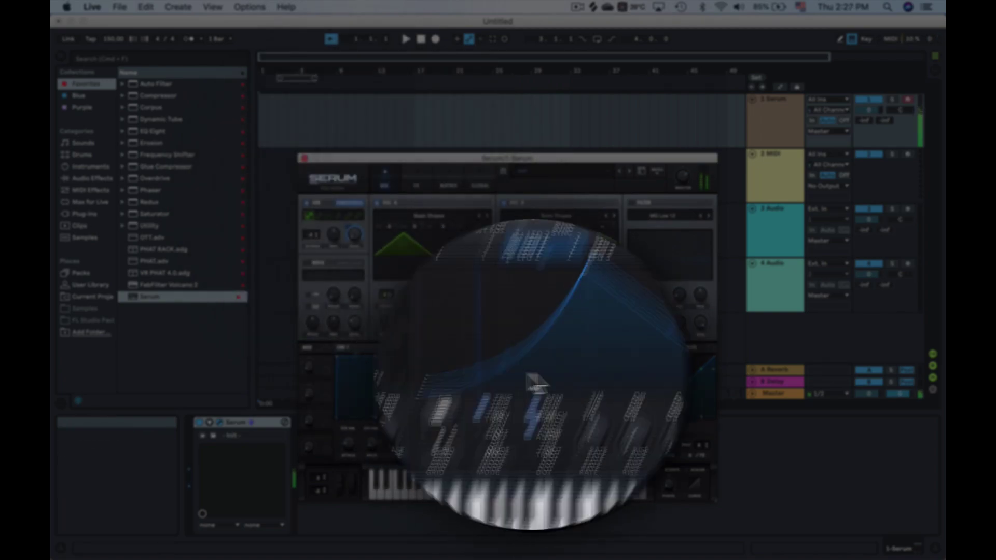
# Fine-tune Osc B's Sync amount and the depth of its LFO 2 modulation
pyautogui.moveTo(531, 348); pyautogui.dragTo(546, 313)
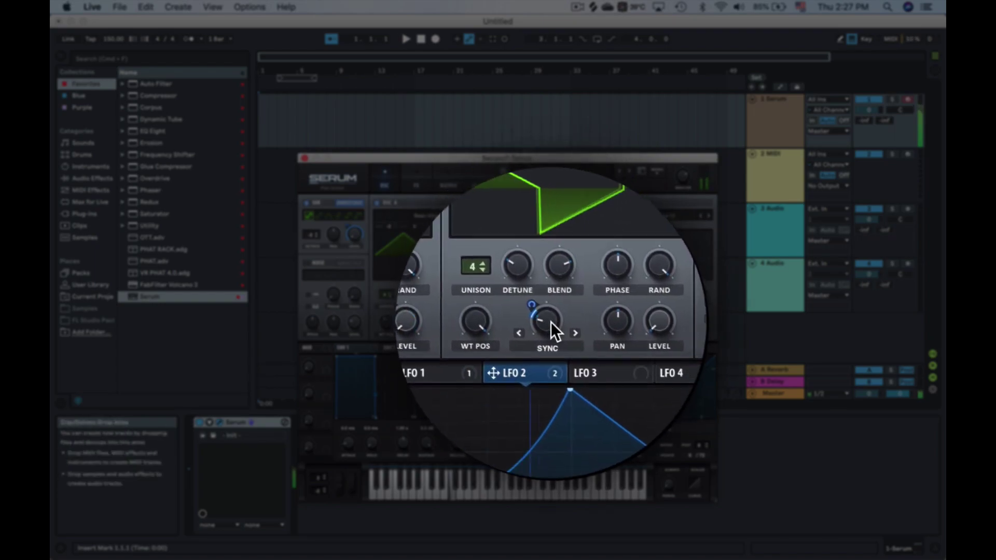
pyautogui.moveTo(551, 323); pyautogui.dragTo(551, 331)
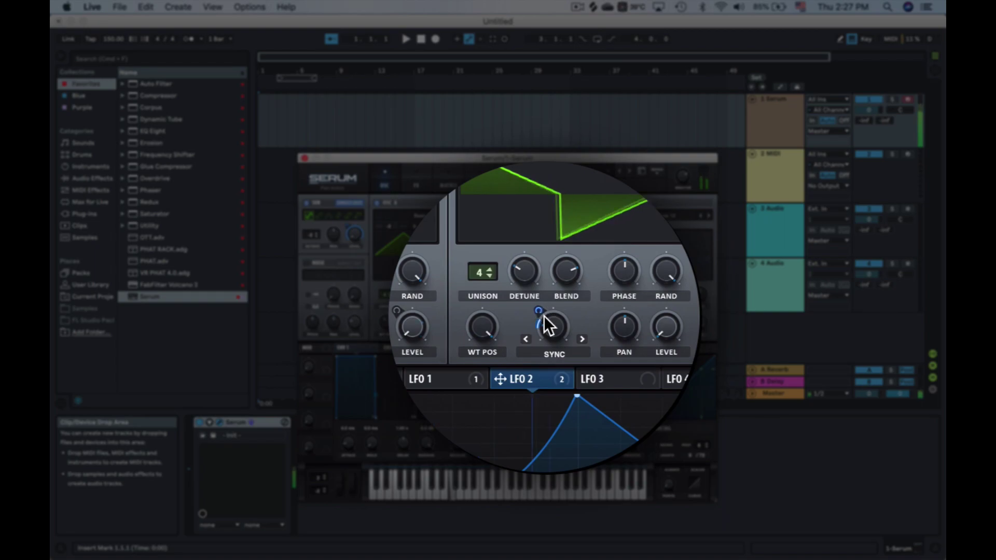
pyautogui.moveTo(543, 316); pyautogui.dragTo(544, 307)
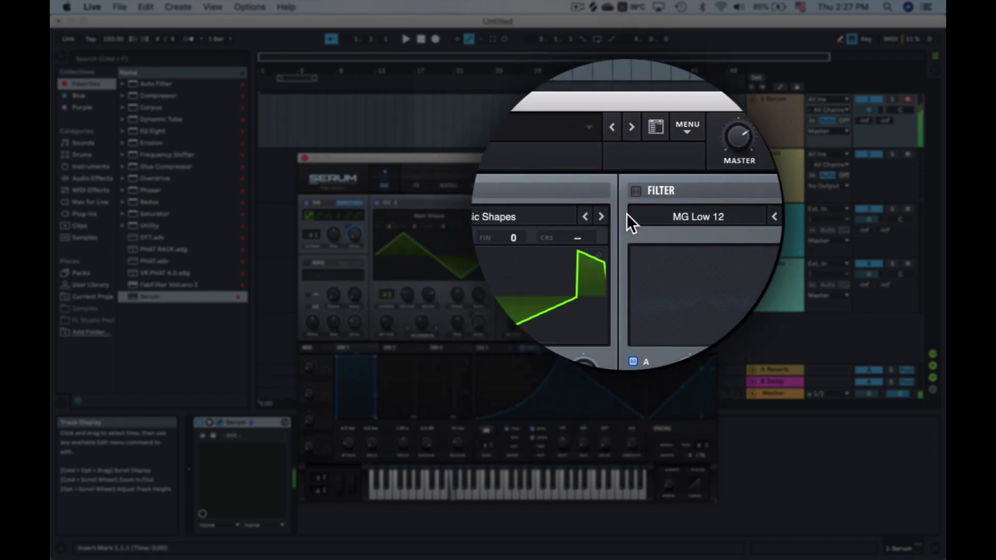
# Enable the filter and set its type to Cmb - from the Flanges category
pyautogui.click(636, 216)
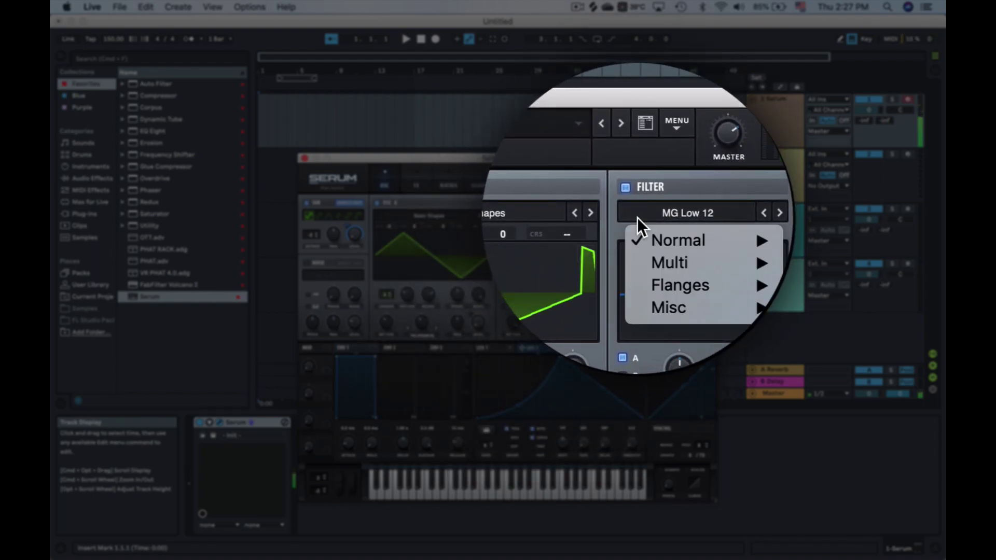
pyautogui.moveTo(656, 249)
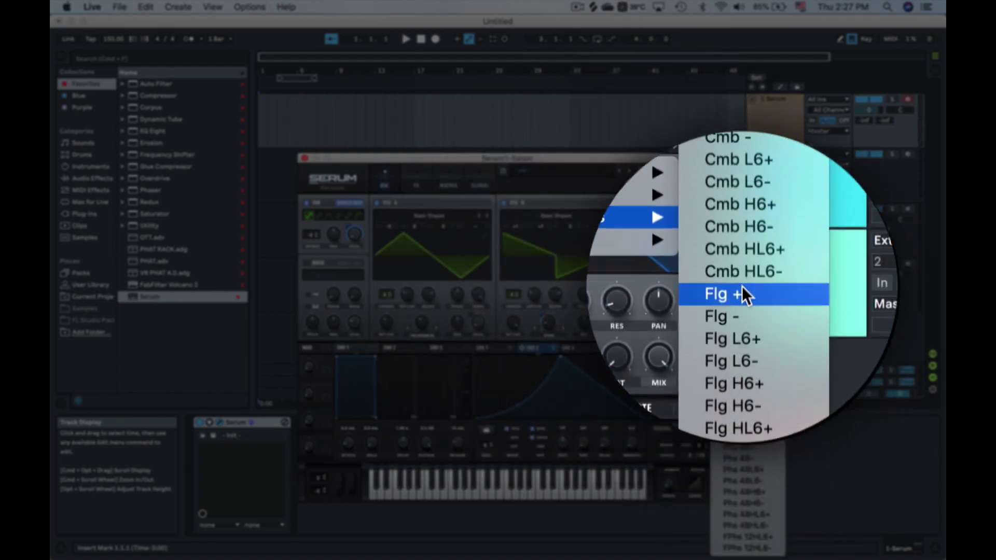
pyautogui.click(745, 212)
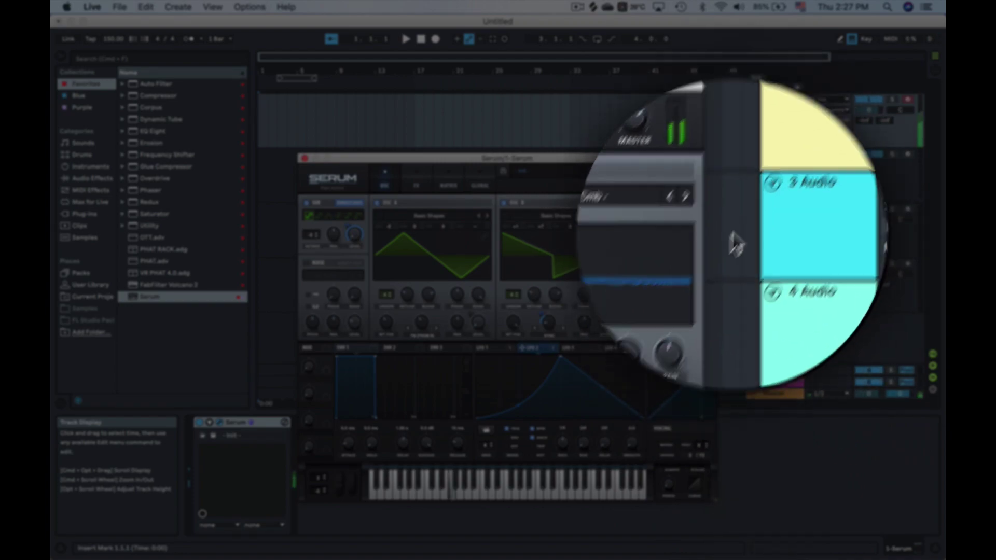
# Assign LFO 2 to the filter cutoff, adjust the modulation depth and raise the resonance to about 41%
pyautogui.moveTo(550, 347); pyautogui.dragTo(654, 289)
pyautogui.moveTo(653, 288)
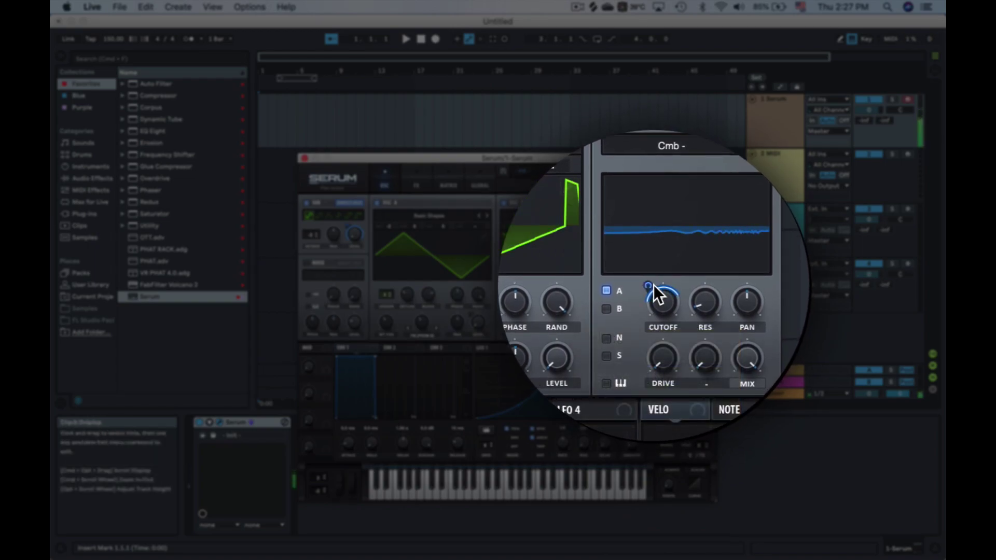
pyautogui.moveTo(679, 293); pyautogui.dragTo(676, 243)
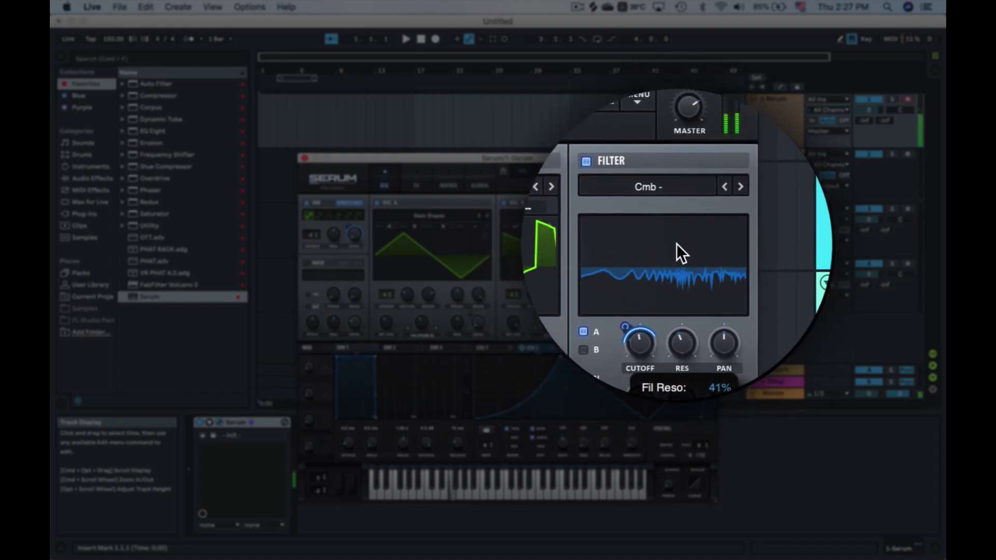
pyautogui.moveTo(652, 285); pyautogui.dragTo(677, 266)
pyautogui.moveTo(651, 286)
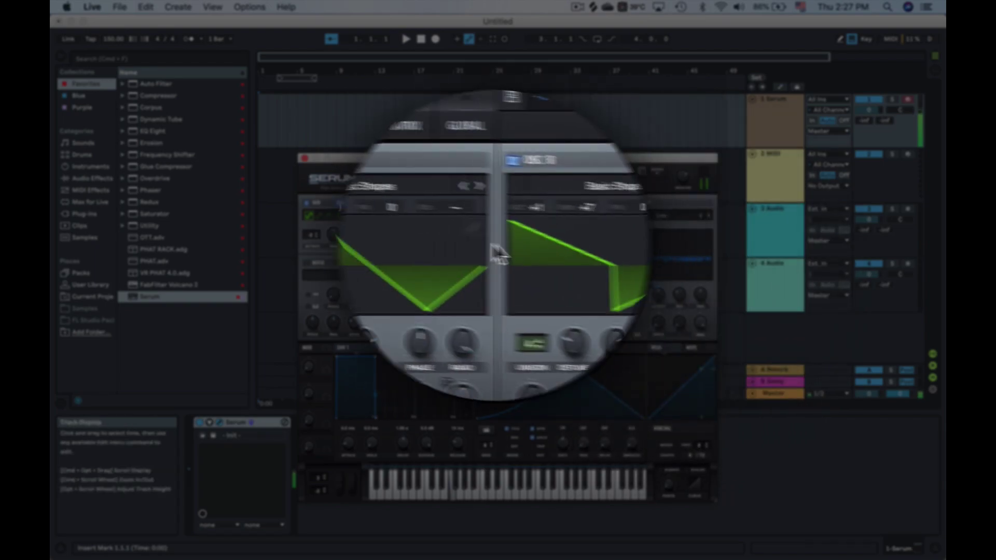
# Enable the noise oscillator routed through the filter, with LFO 2 modulating its level by 38
pyautogui.click(306, 262)
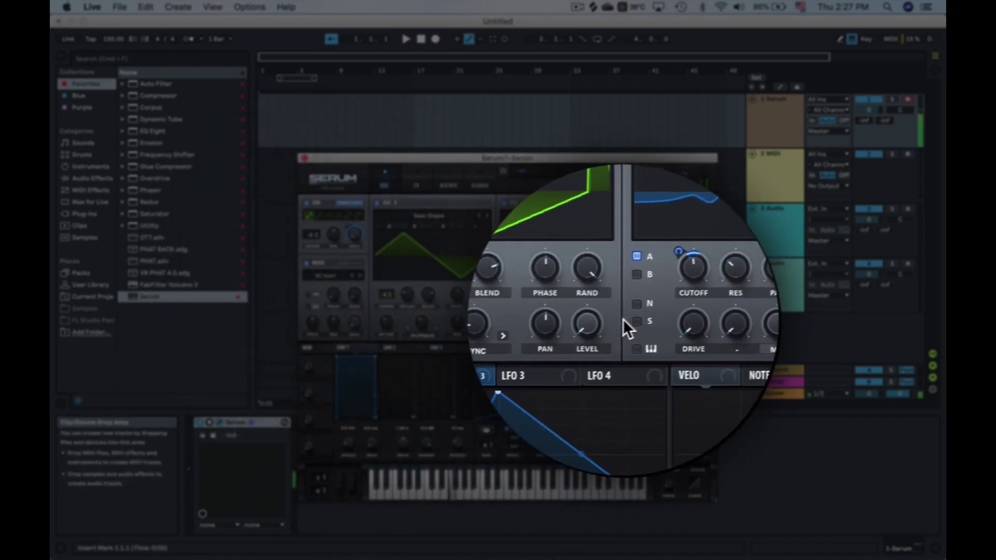
pyautogui.moveTo(551, 351); pyautogui.dragTo(352, 315)
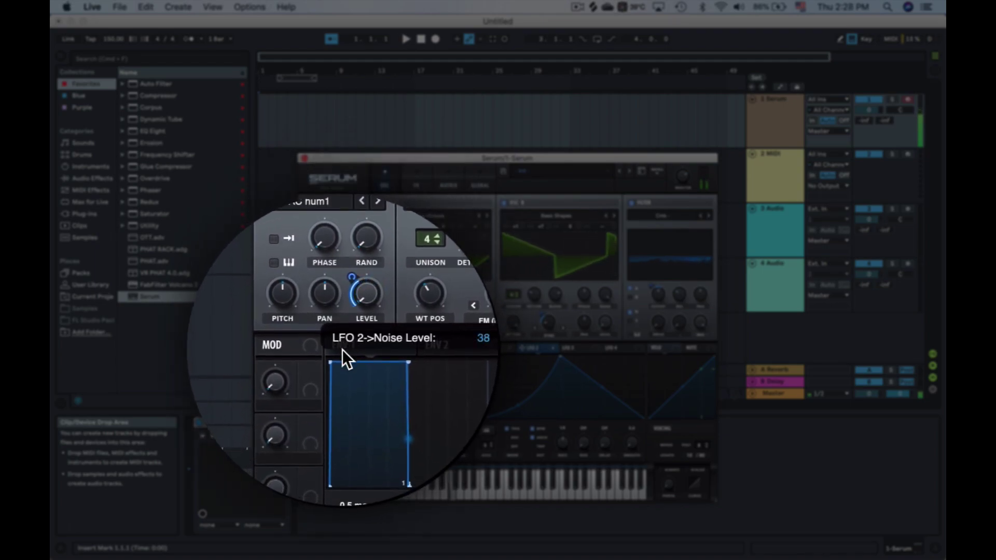
# Enable the Hyper/Dimension effect and assign LFO 2 to the Hyper mix
pyautogui.click(421, 186)
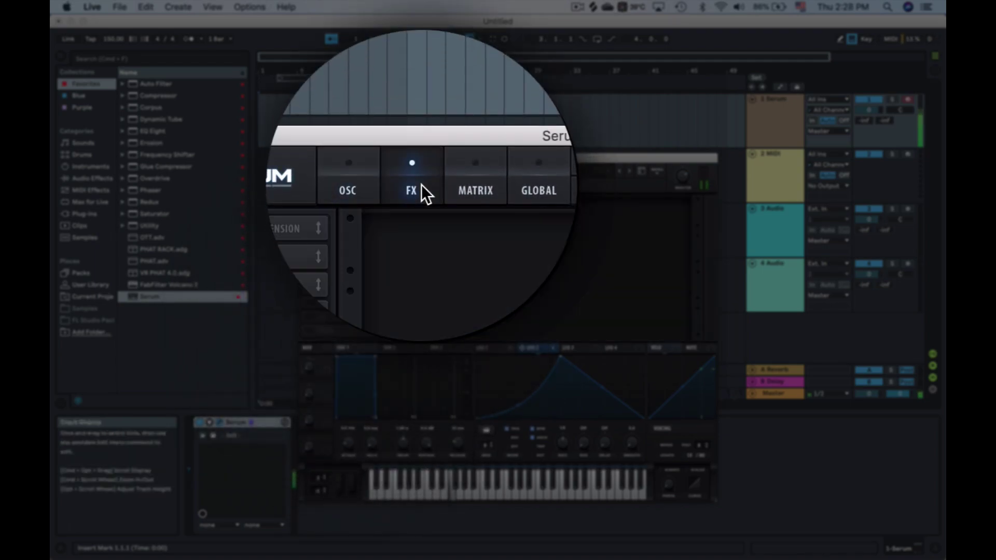
pyautogui.click(395, 193)
pyautogui.click(415, 189)
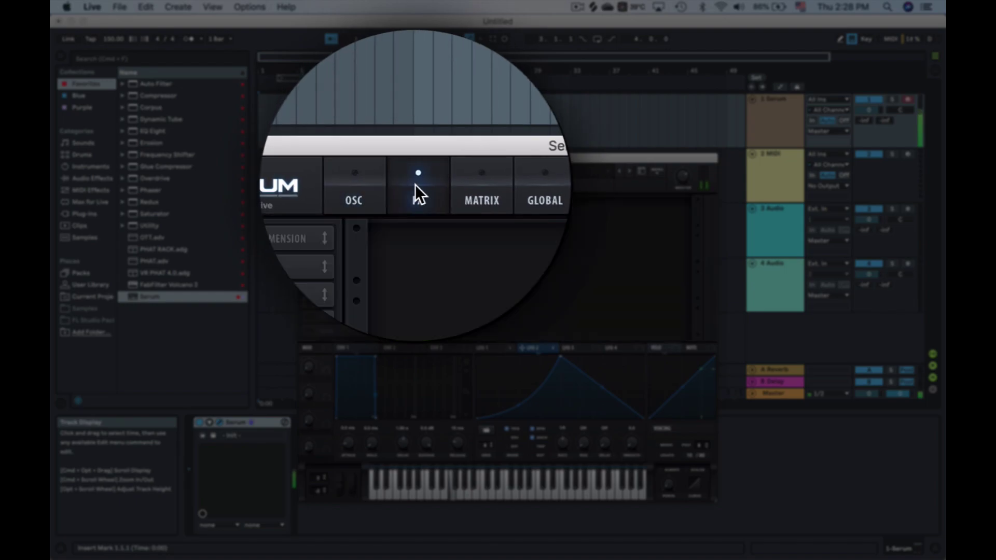
pyautogui.click(307, 206)
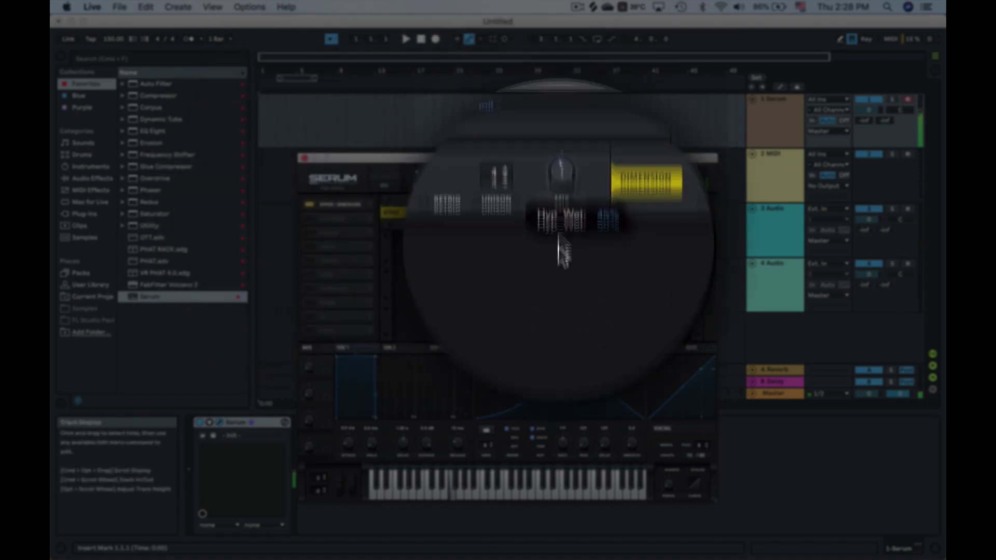
pyautogui.moveTo(544, 352); pyautogui.dragTo(557, 211)
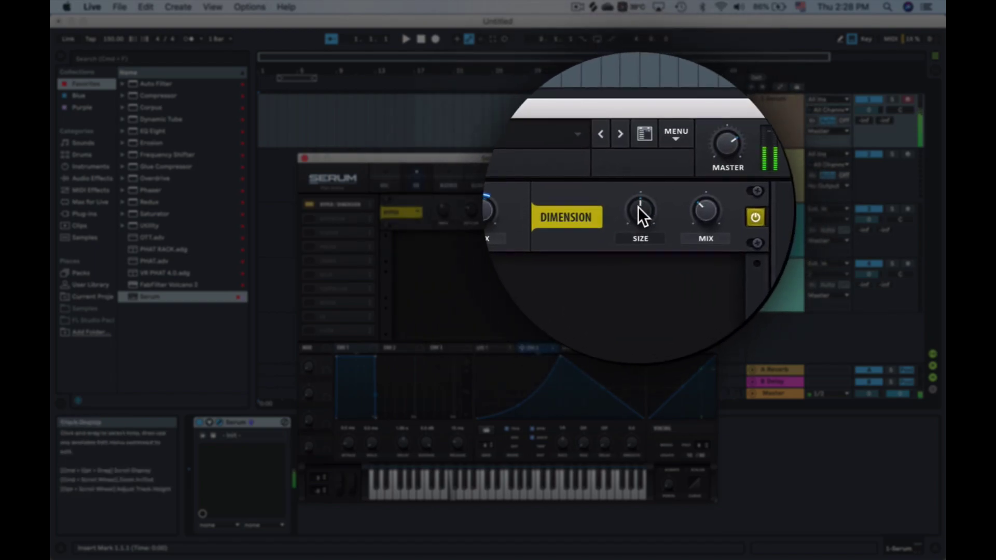
# Reset LFO 2's rising segment to a straight line and bend its falling segment downward
pyautogui.doubleClick(527, 374)
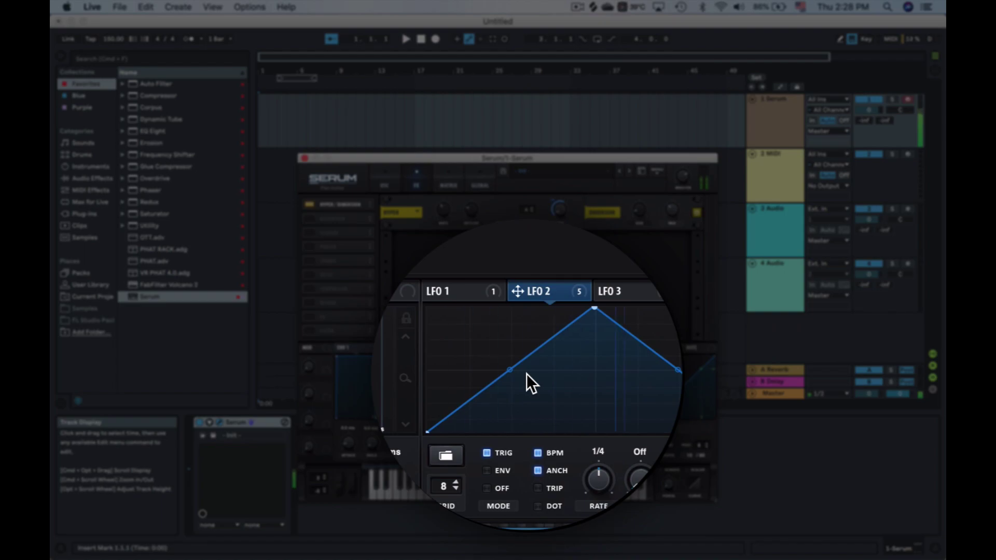
pyautogui.moveTo(605, 374); pyautogui.dragTo(602, 396)
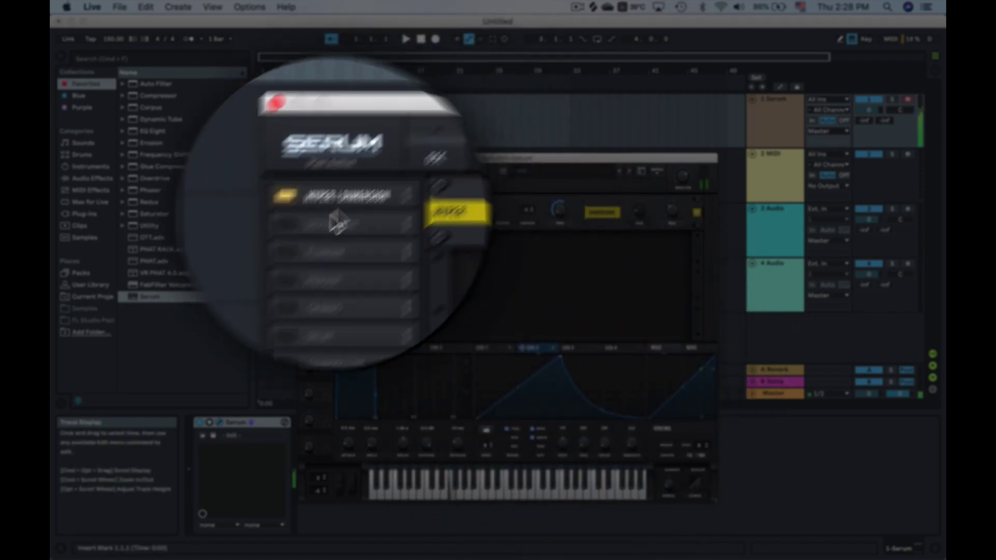
# Enable the Distortion effect and set its mix to 77%
pyautogui.click(309, 219)
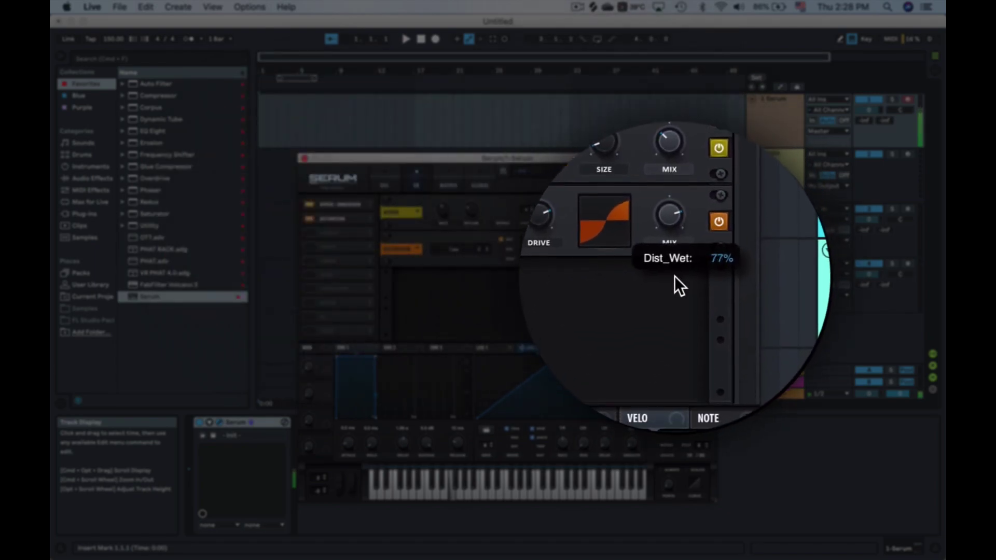
# Return to the oscillator page and fine-tune LFO 2's modulation depth on the filter cutoff
pyautogui.click(389, 185)
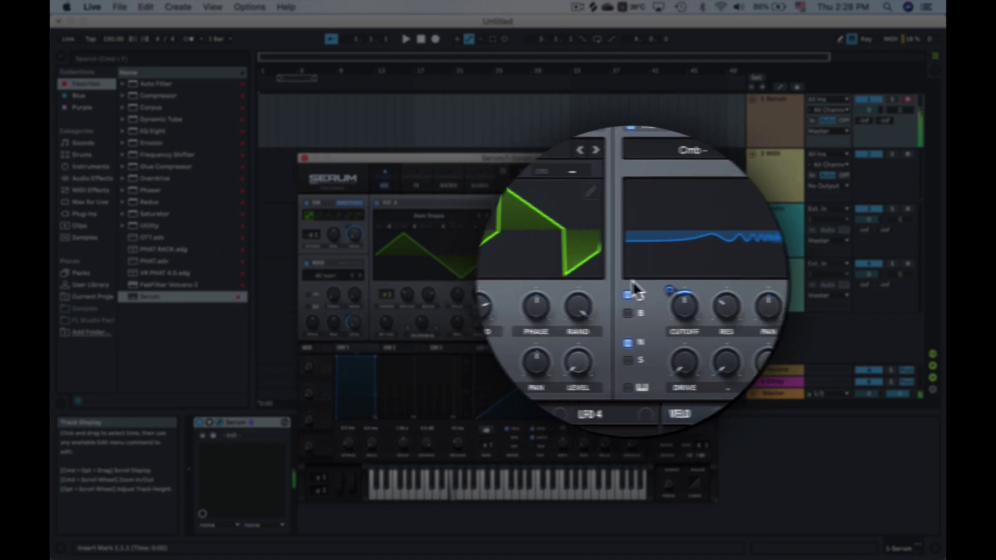
pyautogui.moveTo(651, 281)
pyautogui.moveTo(651, 281); pyautogui.dragTo(651, 283)
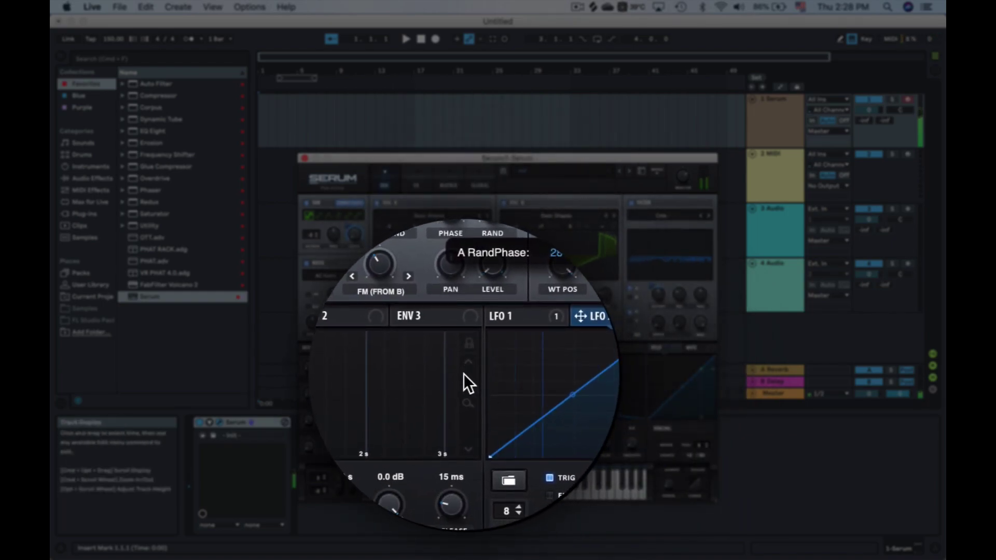
# Enable the Compressor effect in multiband mode with its gain set to 9.0 dB
pyautogui.click(412, 187)
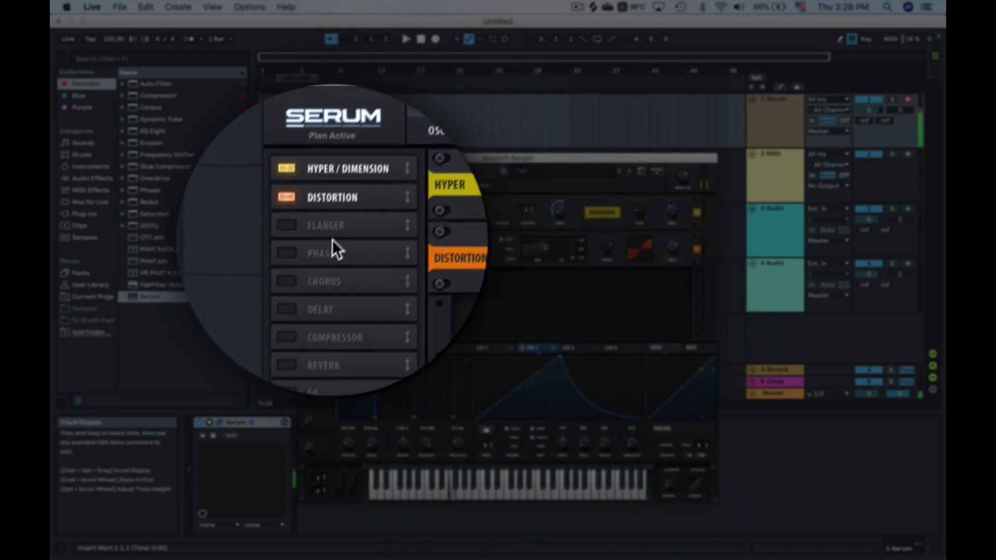
pyautogui.click(310, 290)
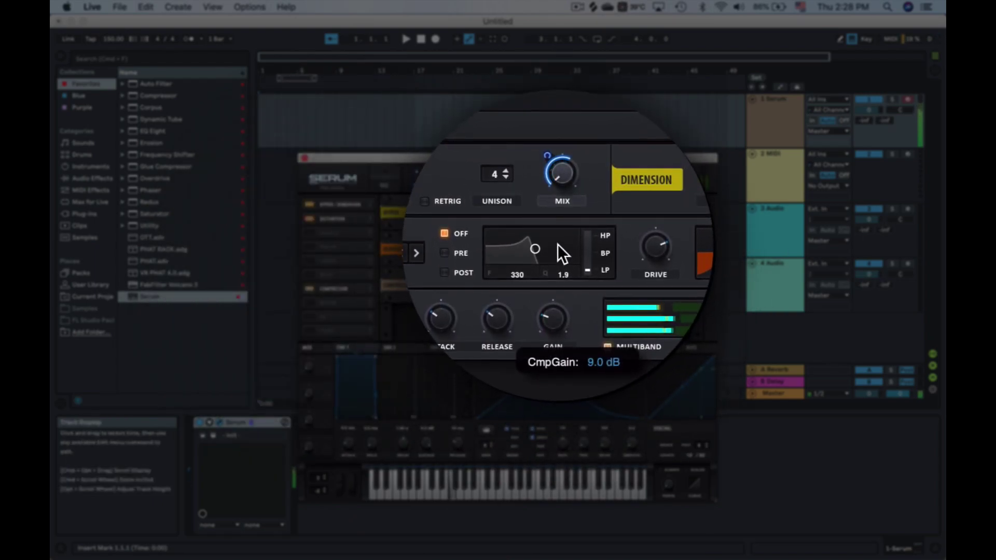
# Enable the Filter effect at the start of the chain, set it to HP 12 and modulate its cutoff with LFO 2
pyautogui.click(313, 332)
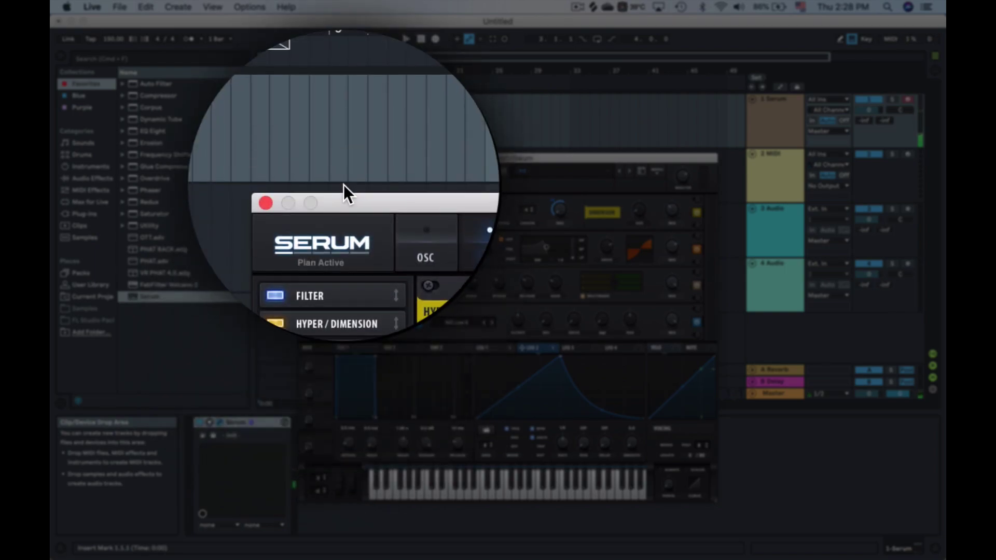
pyautogui.click(452, 212)
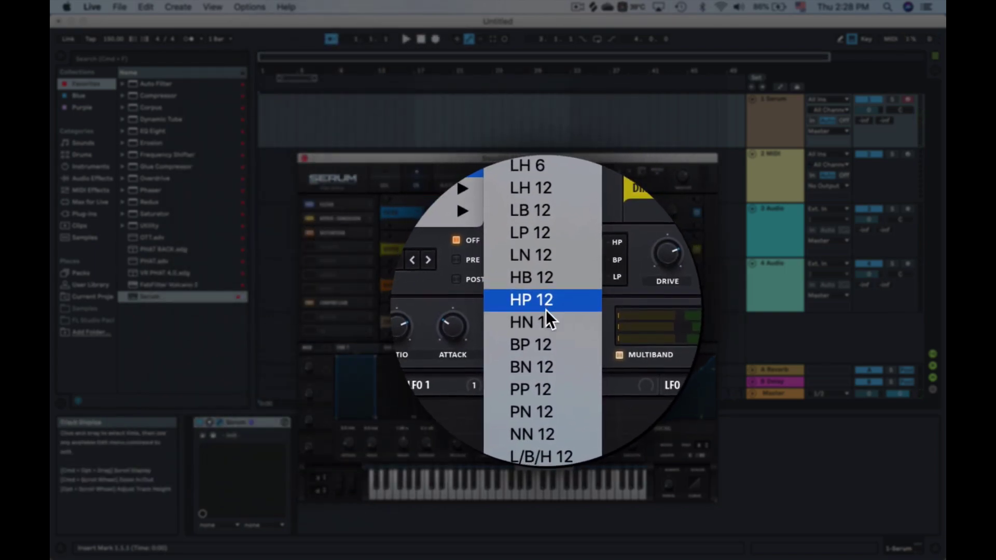
pyautogui.click(545, 311)
pyautogui.moveTo(517, 220); pyautogui.dragTo(514, 232)
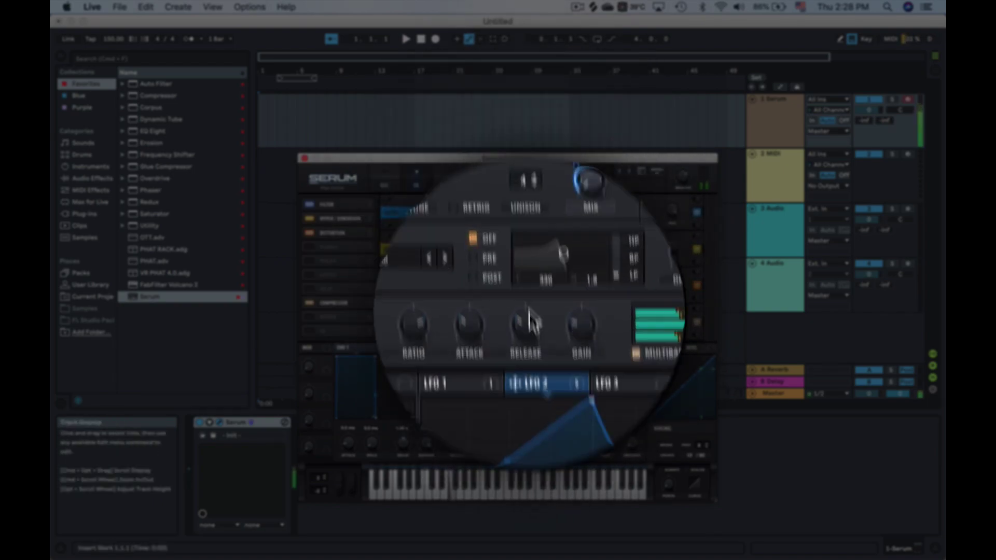
pyautogui.moveTo(534, 341); pyautogui.dragTo(521, 202)
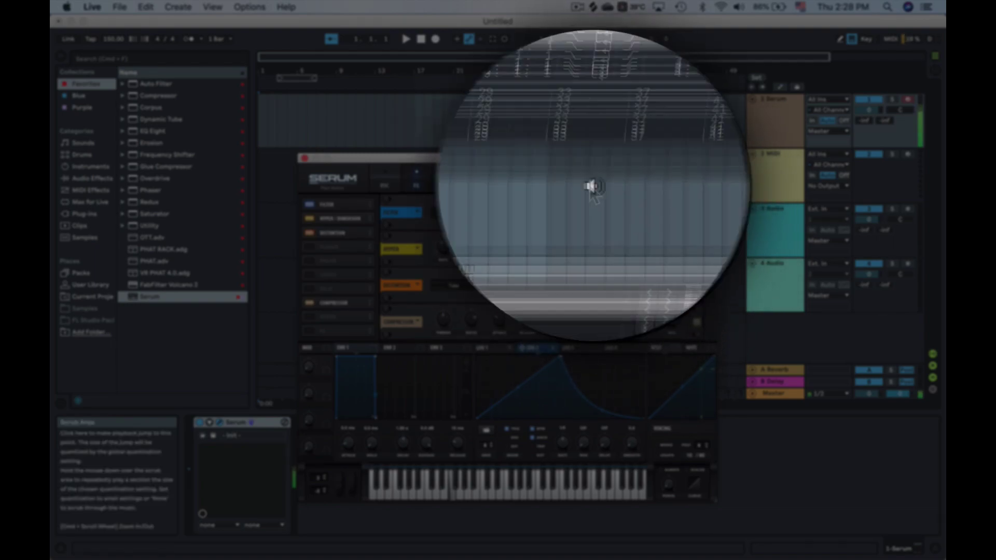
pyautogui.moveTo(588, 254); pyautogui.dragTo(595, 212)
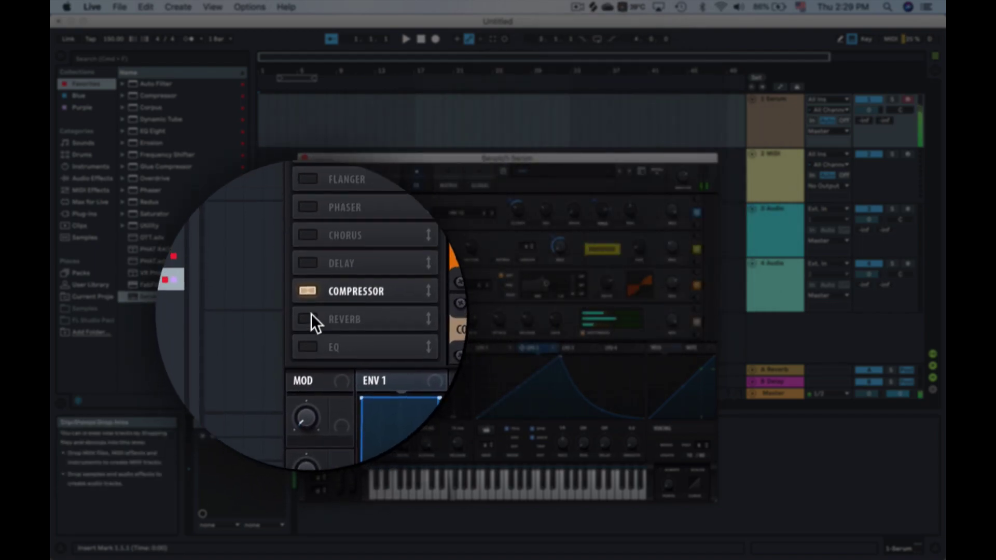
# Enable the EQ ahead of the Compressor, set its low-band gain to about -8.9 dB and assign LFO 2 to its low-band frequency
pyautogui.click(311, 331)
pyautogui.moveTo(322, 331); pyautogui.dragTo(328, 300)
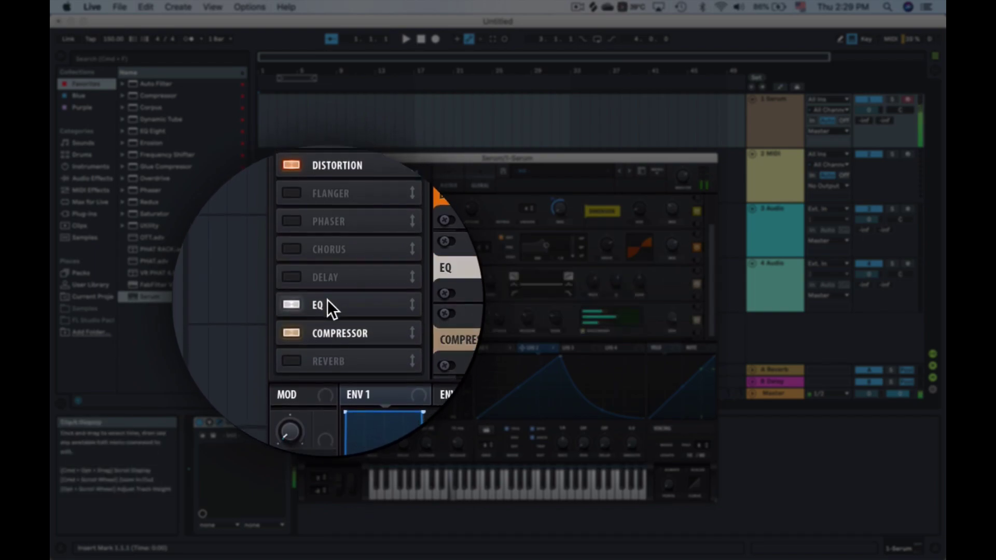
pyautogui.moveTo(501, 281); pyautogui.dragTo(485, 297)
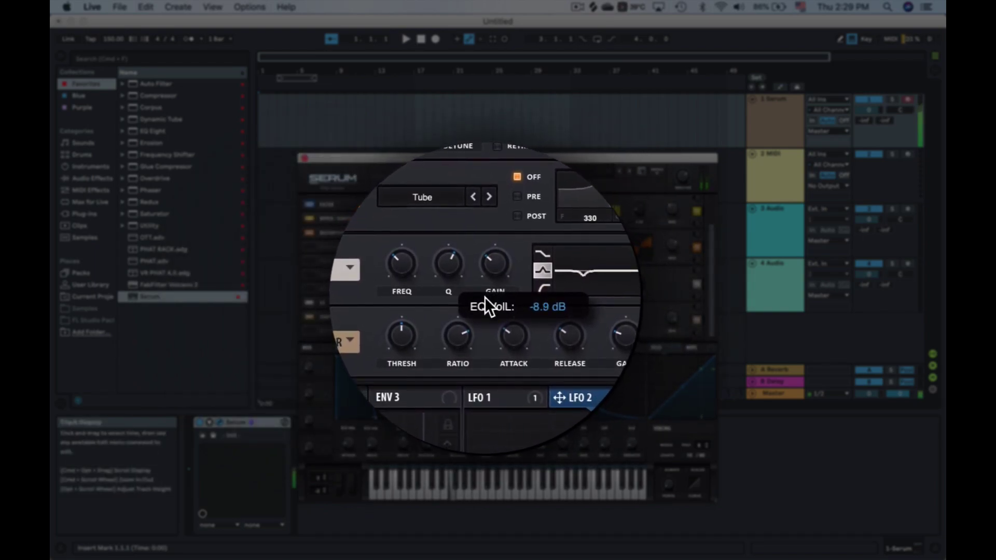
pyautogui.moveTo(534, 342); pyautogui.dragTo(426, 320)
# Set the EQ's high-band gain to about 8.4 dB and assign LFO 2 to the high-band frequency
pyautogui.moveTo(590, 280)
pyautogui.moveTo(591, 279); pyautogui.dragTo(578, 312)
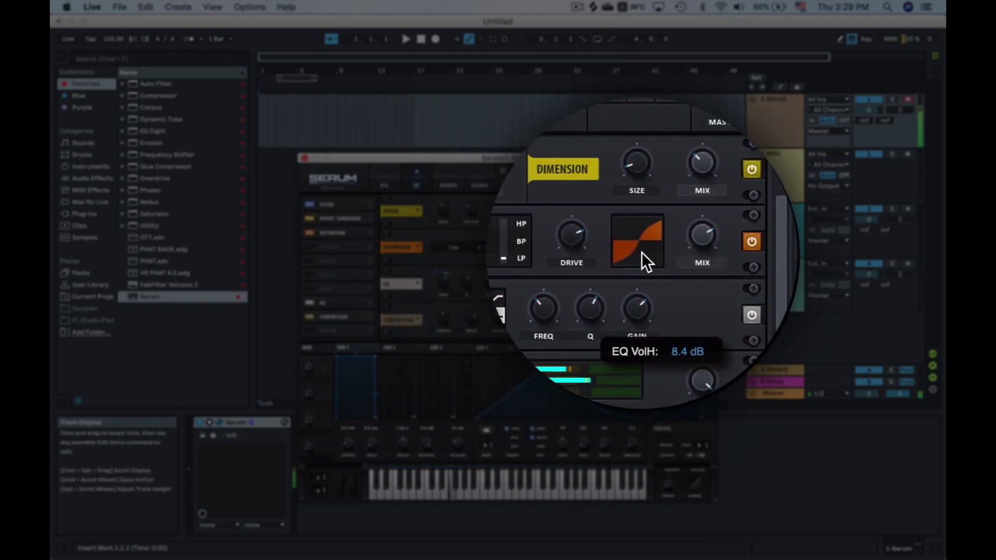
pyautogui.moveTo(527, 348); pyautogui.dragTo(584, 301)
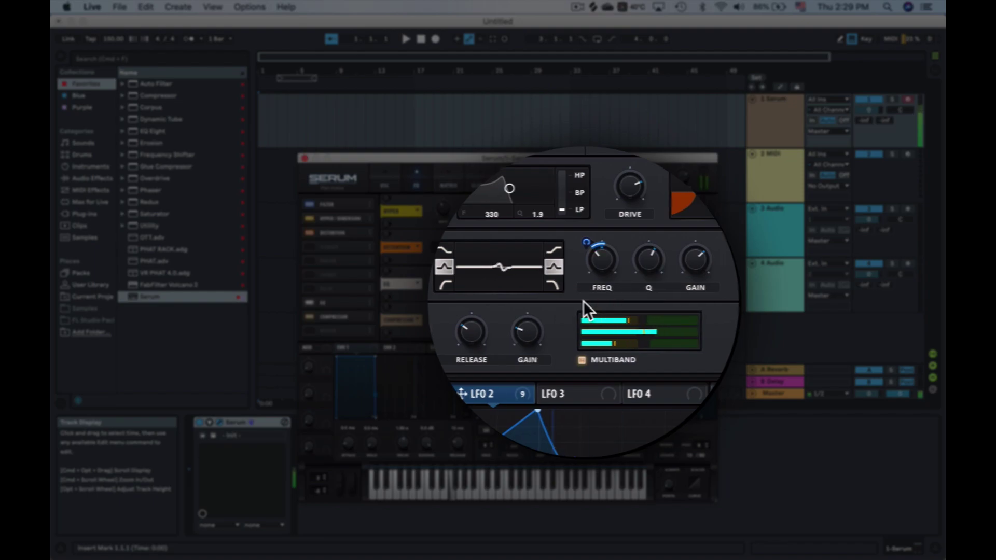
# Enable the Reverb effect and assign LFO 2 to its mix
pyautogui.click(309, 330)
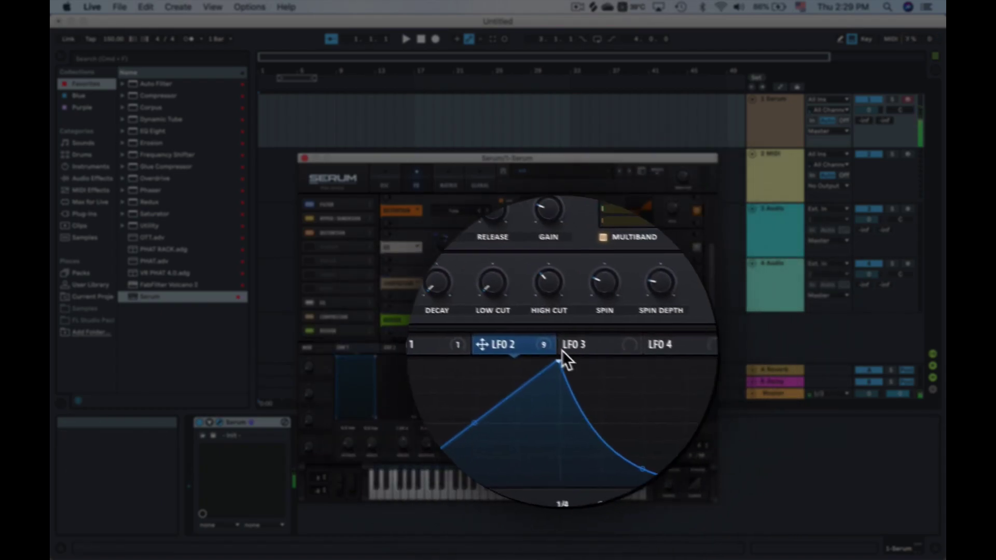
pyautogui.moveTo(557, 348); pyautogui.dragTo(666, 342)
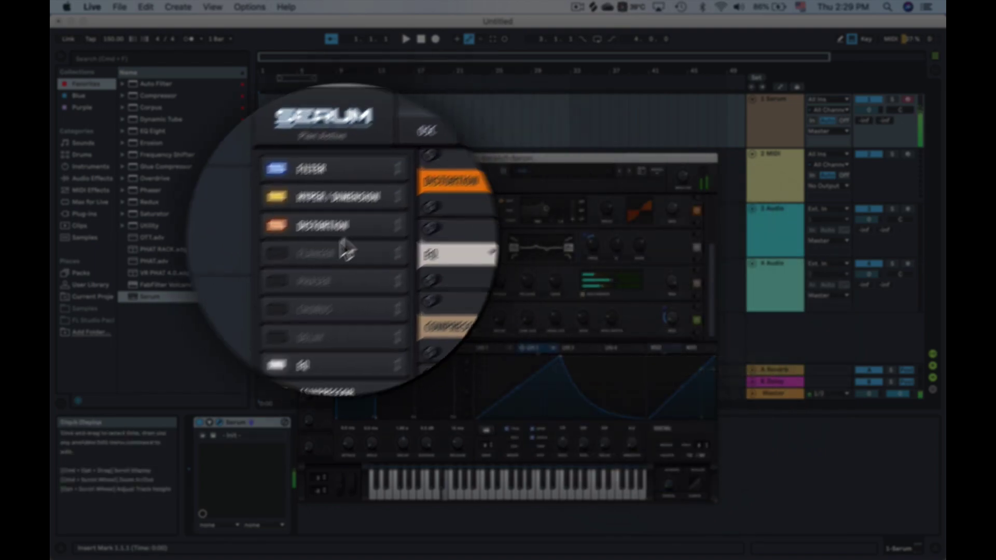
# Enable the Delay effect in Normal mode, adjust its linked delay time and lower its mix
pyautogui.click(309, 287)
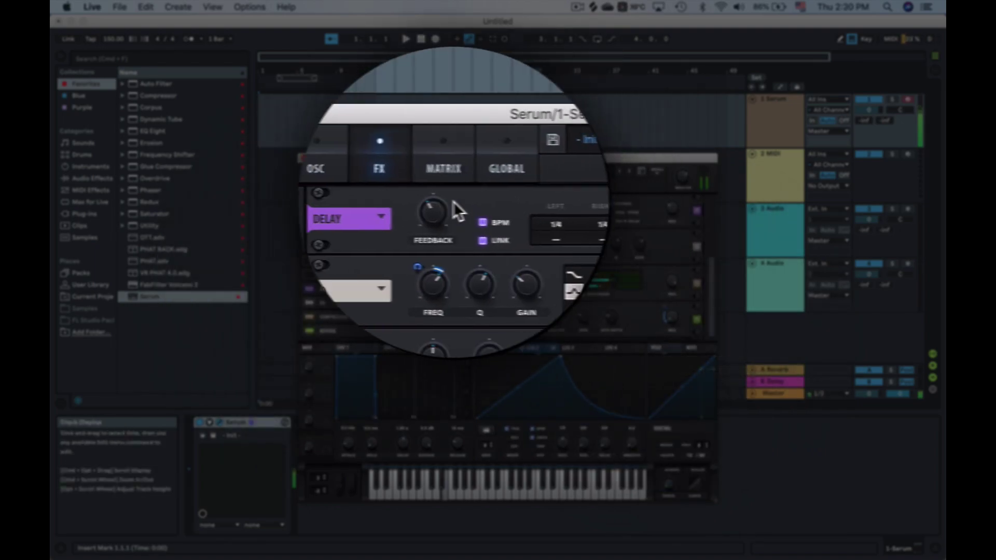
pyautogui.moveTo(505, 214); pyautogui.dragTo(504, 241)
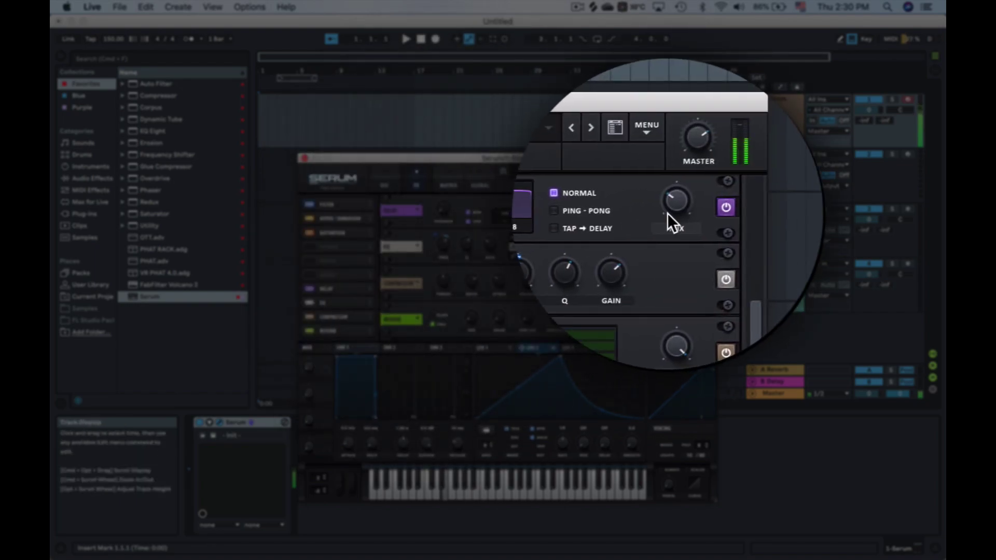
pyautogui.moveTo(676, 205); pyautogui.dragTo(674, 226)
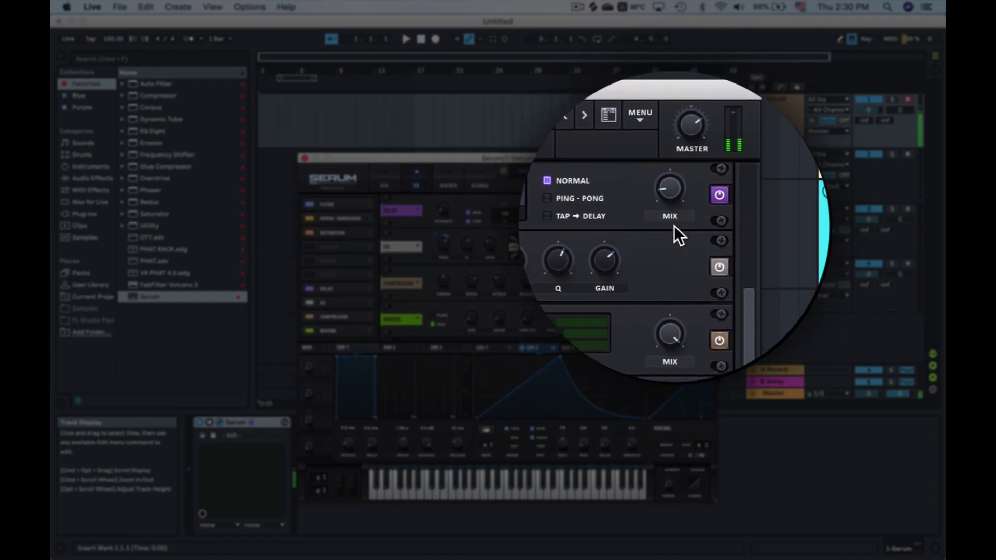
# Return to the oscillator page and adjust oscillator B's unison detune
pyautogui.click(396, 192)
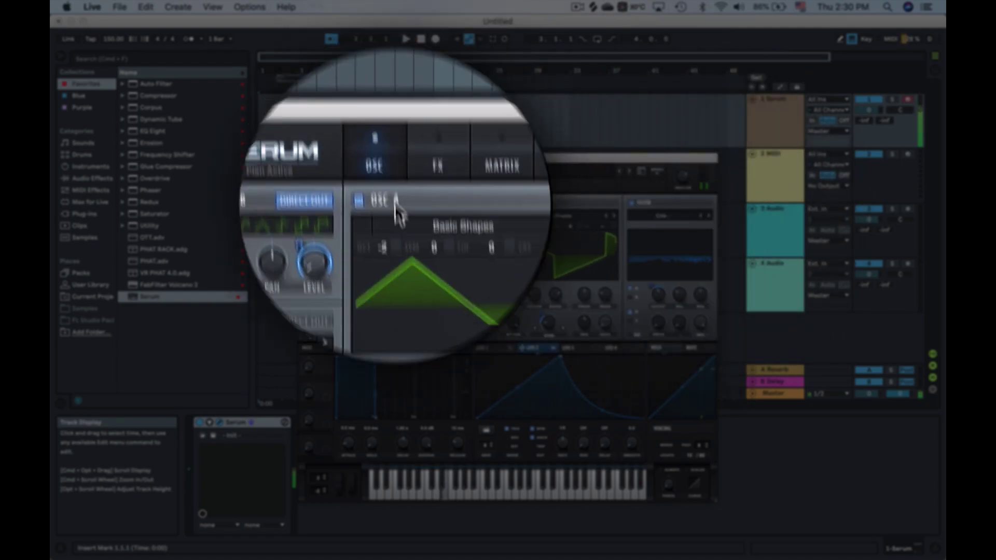
pyautogui.moveTo(404, 280)
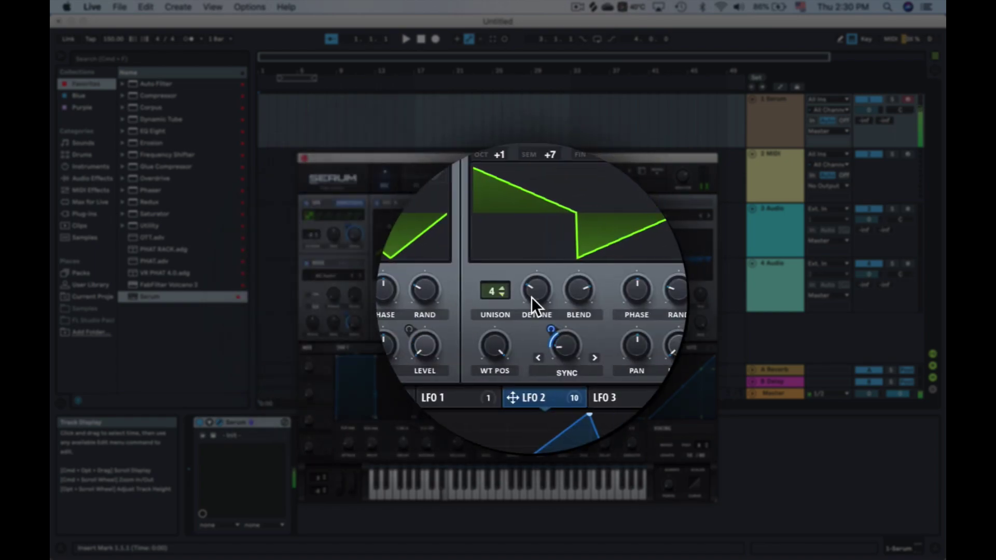
pyautogui.moveTo(530, 274)
pyautogui.moveTo(531, 272); pyautogui.dragTo(529, 277)
# Adjust the main filter's resonance, switch its type to Cmb + and fine-tune its cutoff
pyautogui.moveTo(684, 294)
pyautogui.mouseDown()
pyautogui.moveTo(684, 274)
pyautogui.moveTo(681, 287)
pyautogui.mouseUp()
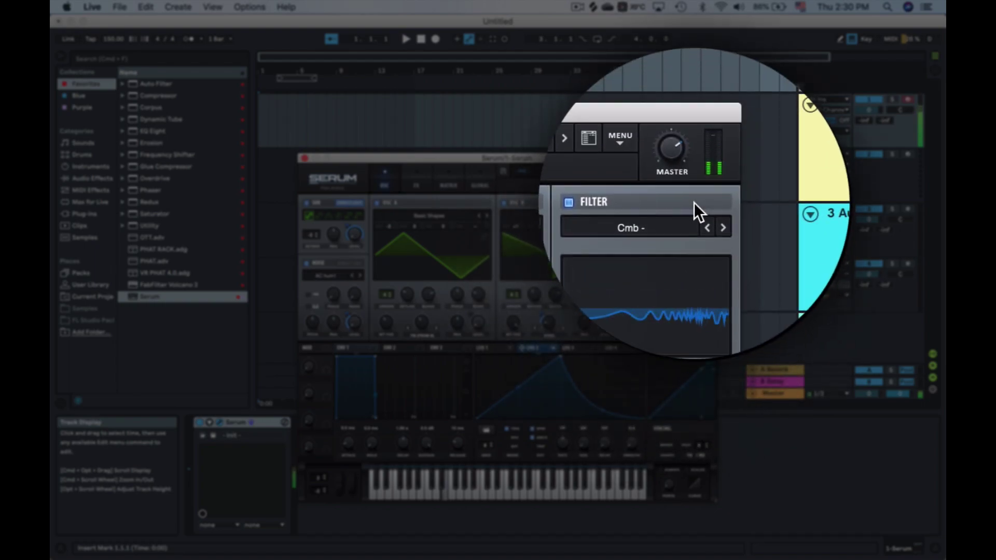
pyautogui.click(700, 216)
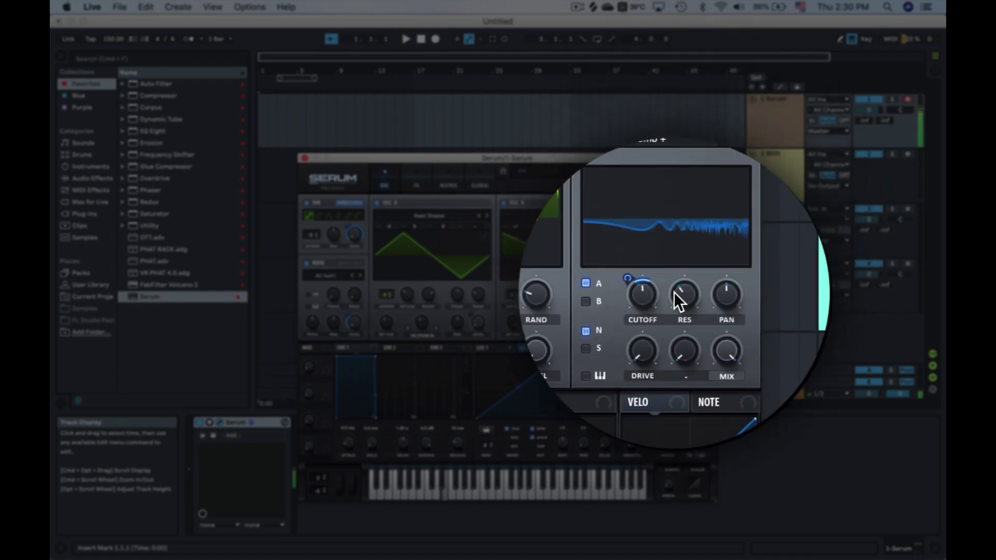
pyautogui.moveTo(661, 294)
pyautogui.mouseDown()
pyautogui.moveTo(660, 310)
pyautogui.moveTo(662, 284)
pyautogui.moveTo(659, 298)
pyautogui.mouseUp()
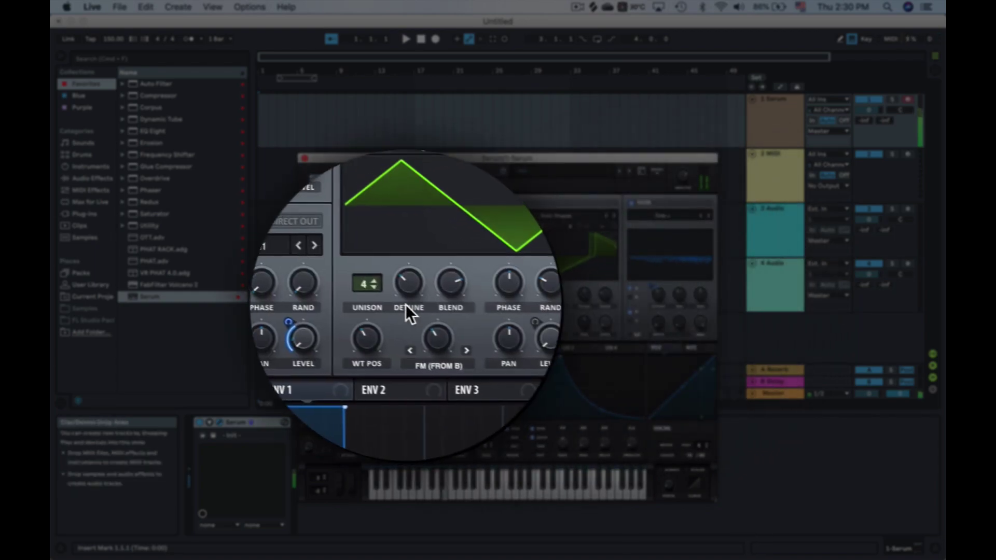
# Move oscillator A's wavetable position to a saw shape and fine-tune its FM (From B) amount
pyautogui.moveTo(389, 316)
pyautogui.mouseDown()
pyautogui.moveTo(383, 333)
pyautogui.moveTo(386, 321)
pyautogui.mouseUp()
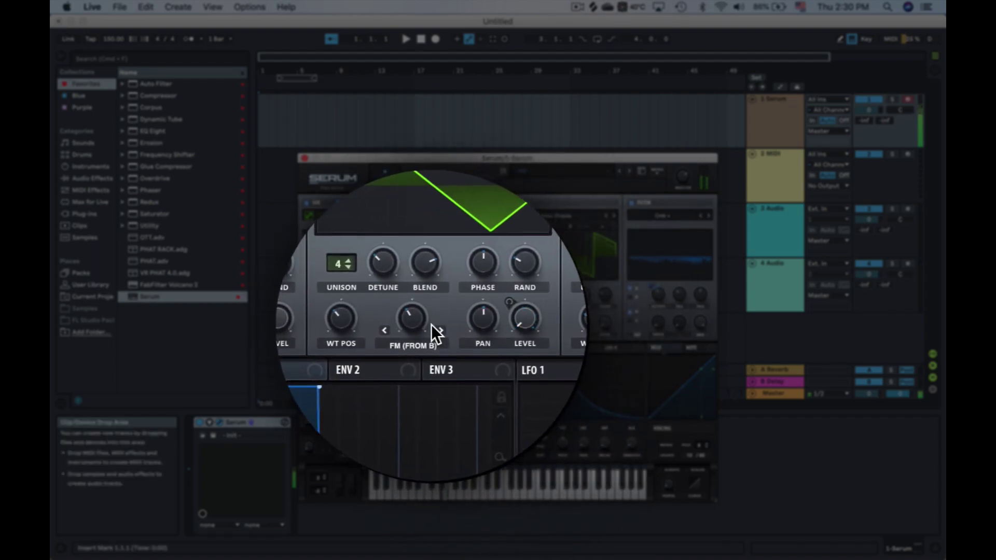
pyautogui.moveTo(423, 322); pyautogui.dragTo(424, 320)
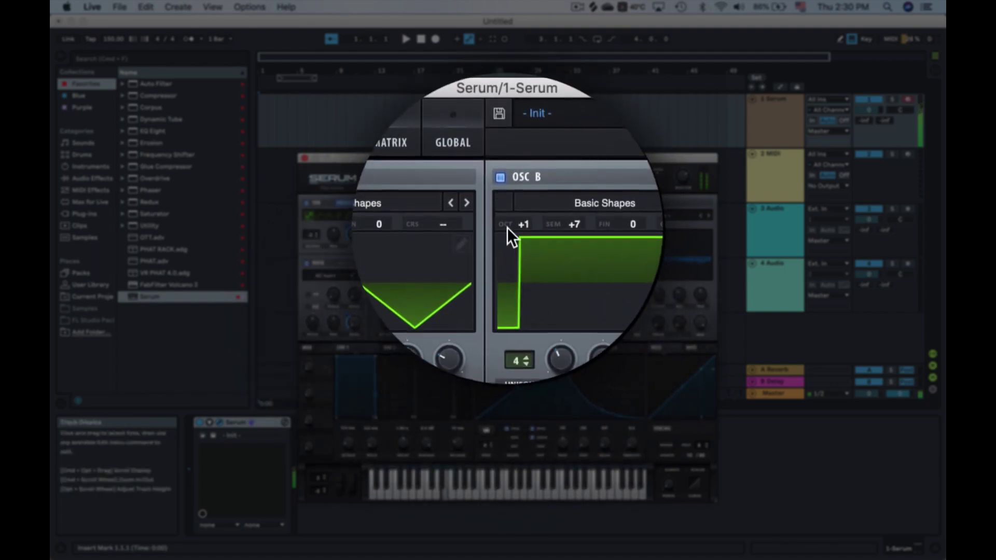
pyautogui.moveTo(390, 314); pyautogui.dragTo(420, 312)
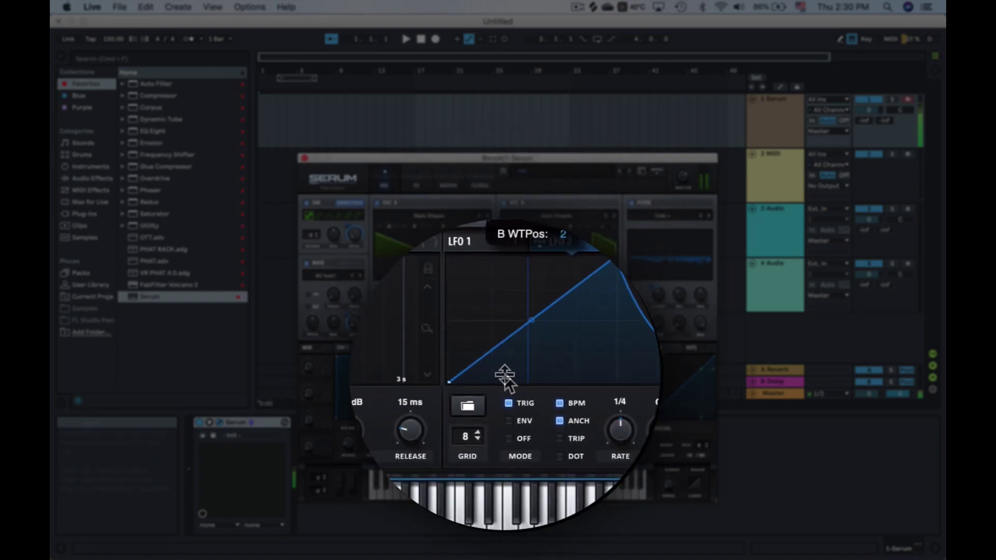
pyautogui.moveTo(424, 317); pyautogui.dragTo(424, 323)
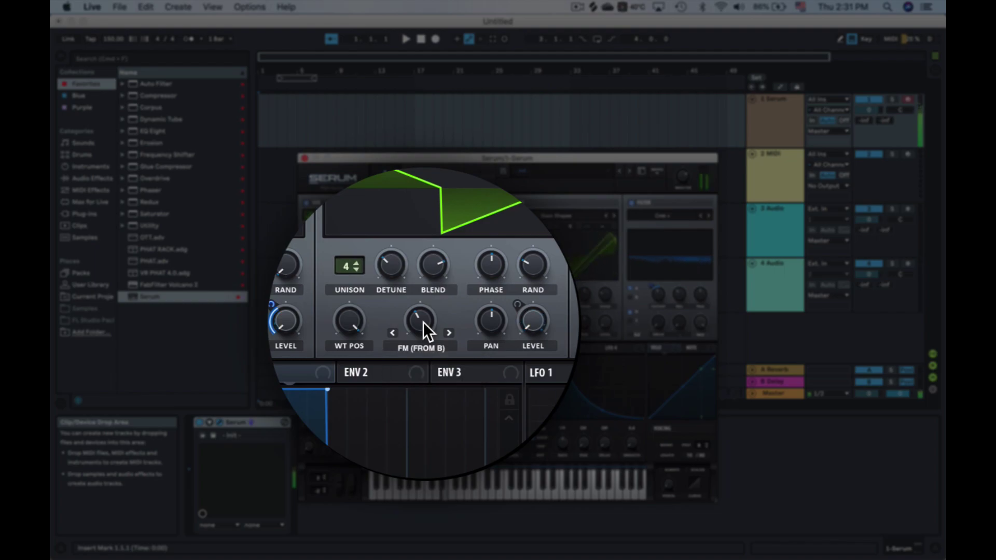
# Raise oscillator B's Sync amount and move the Serum window higher in the workspace
pyautogui.moveTo(544, 315)
pyautogui.mouseDown()
pyautogui.moveTo(553, 320)
pyautogui.moveTo(553, 302)
pyautogui.mouseUp()
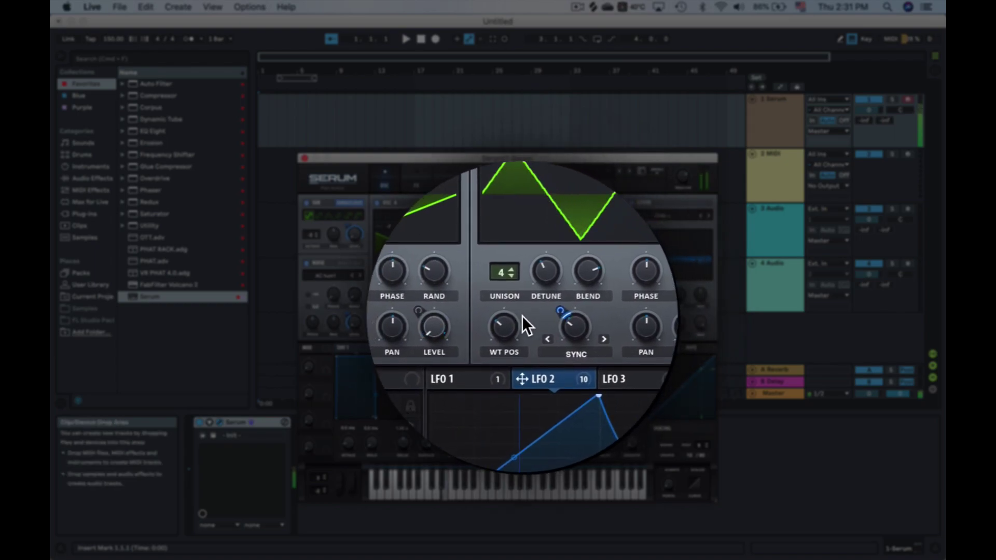
pyautogui.moveTo(438, 157); pyautogui.dragTo(437, 118)
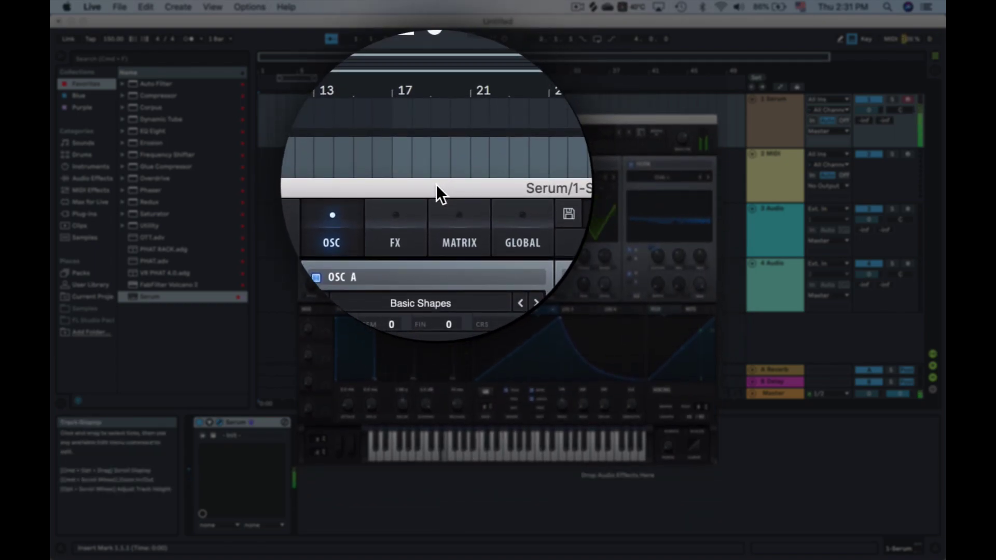